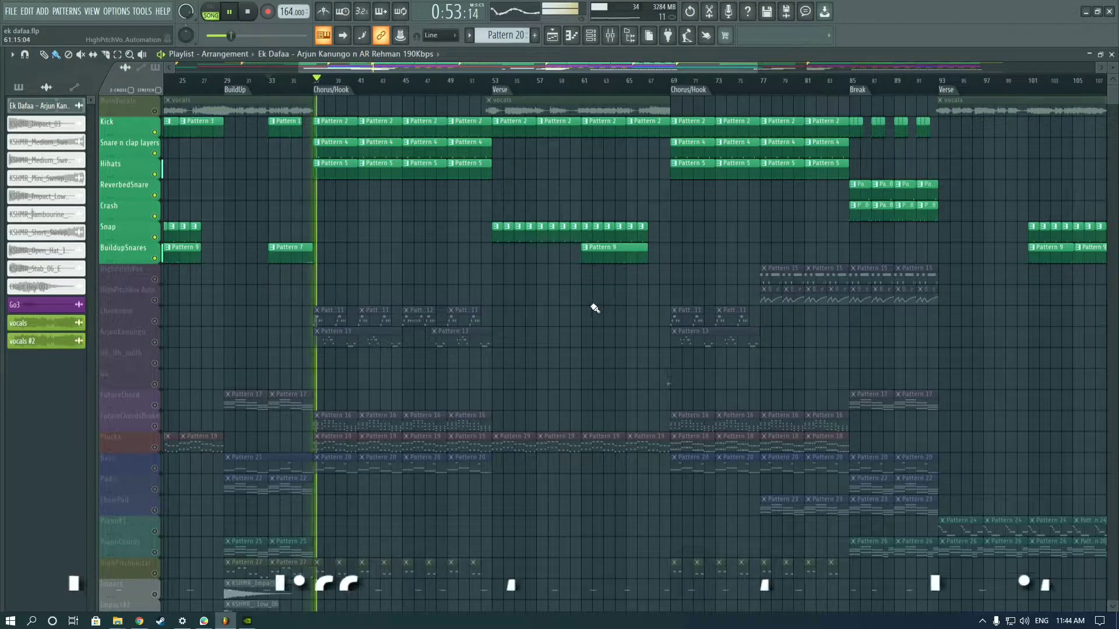
Step: Jump playback to the Verse at bar 53 and listen to the drum tracks of that section
scroll(592, 308, "down", 3)
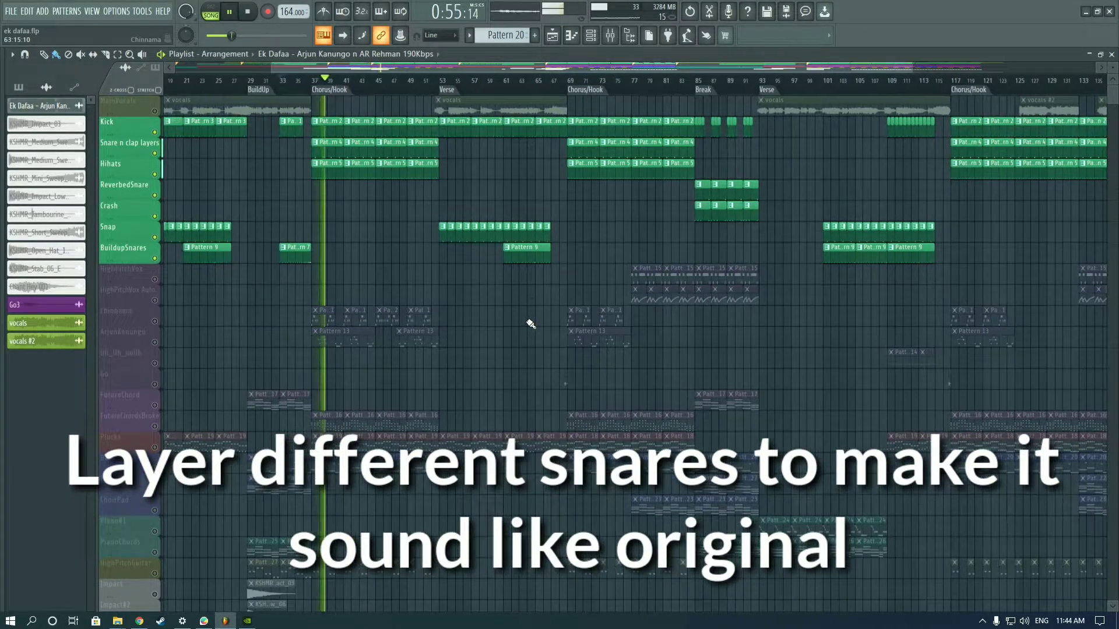
scroll(529, 320, "up", 3)
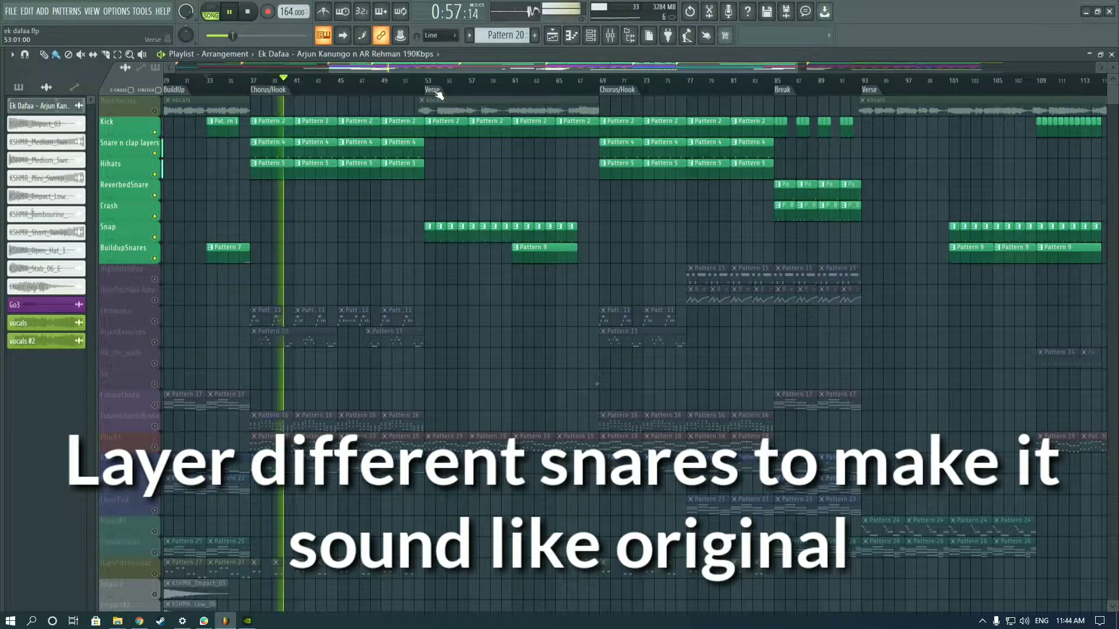
left_click(439, 94)
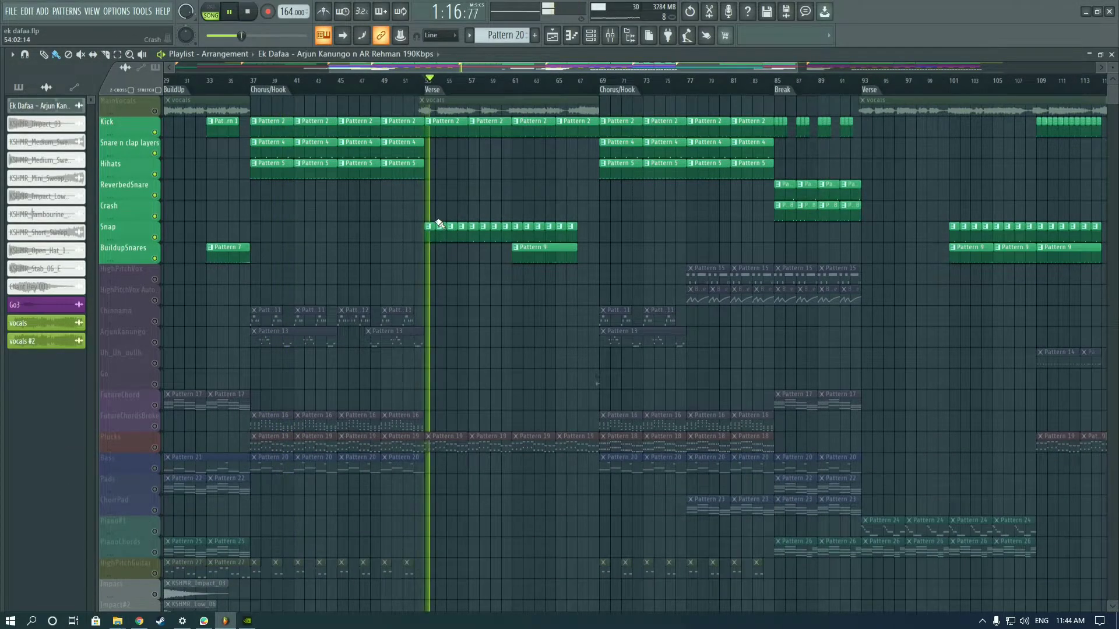
scroll(570, 305, "down", 2)
left_click(481, 88)
scroll(532, 282, "up", 2)
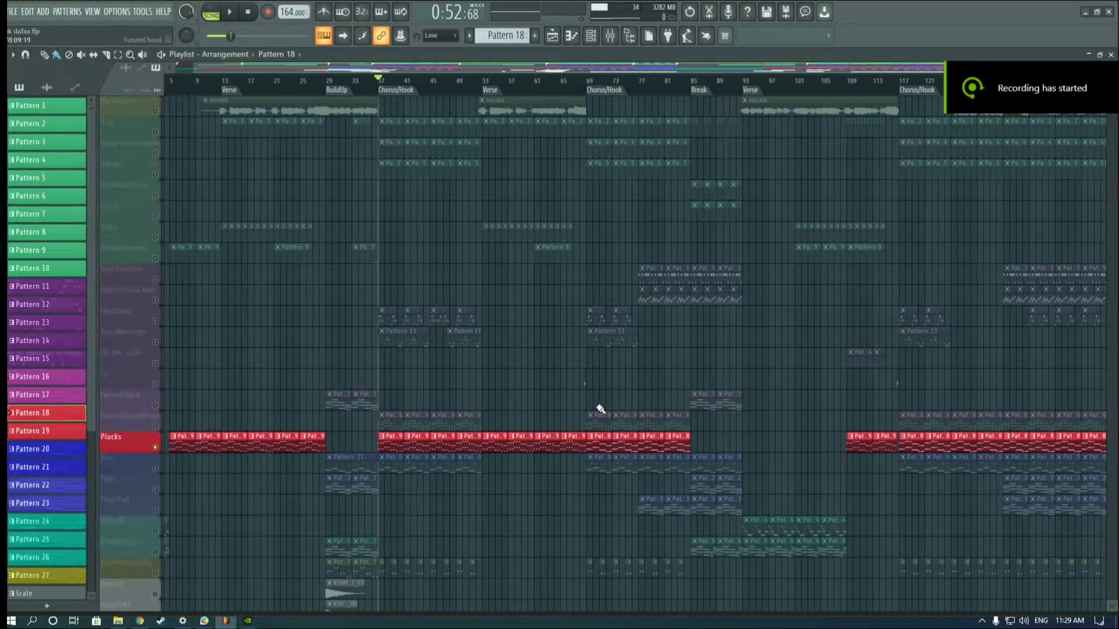
Step: Play the Plucks track from the first Chorus/Hook and inspect Pattern 19's pluck layers in the channel rack, returning to the playlist
key("space")
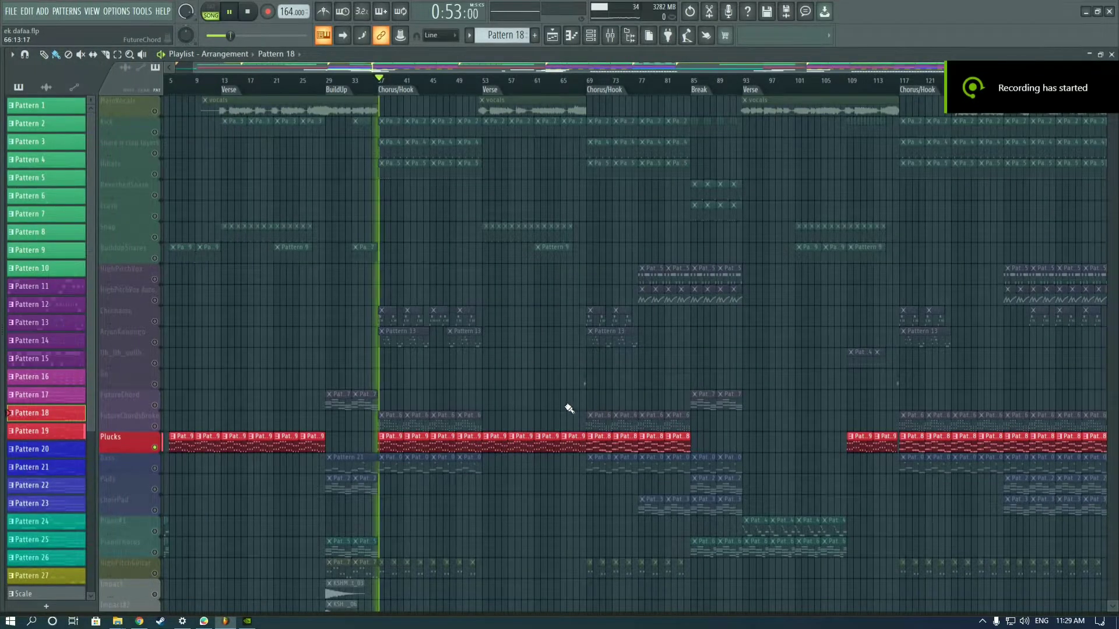
double_click(397, 442)
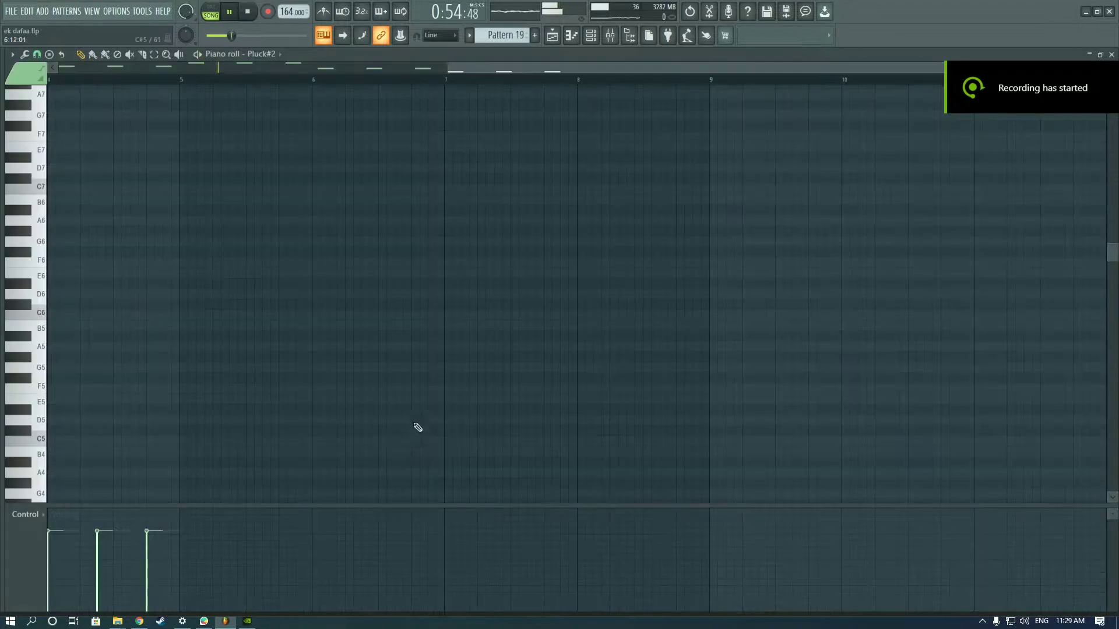
left_click(591, 38)
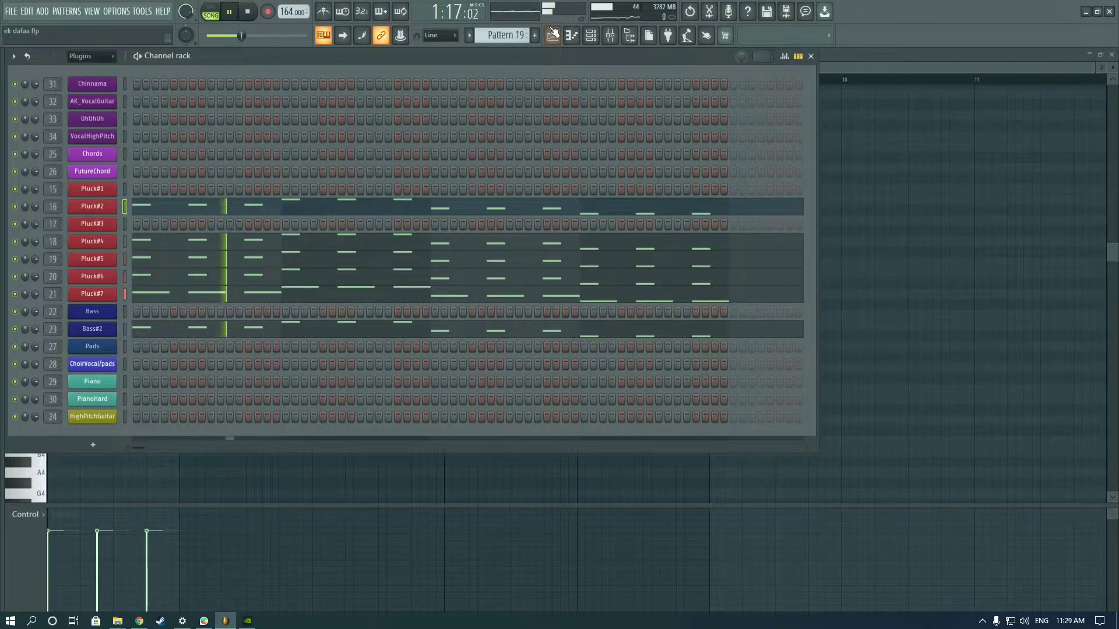
left_click(571, 35)
left_click(552, 35)
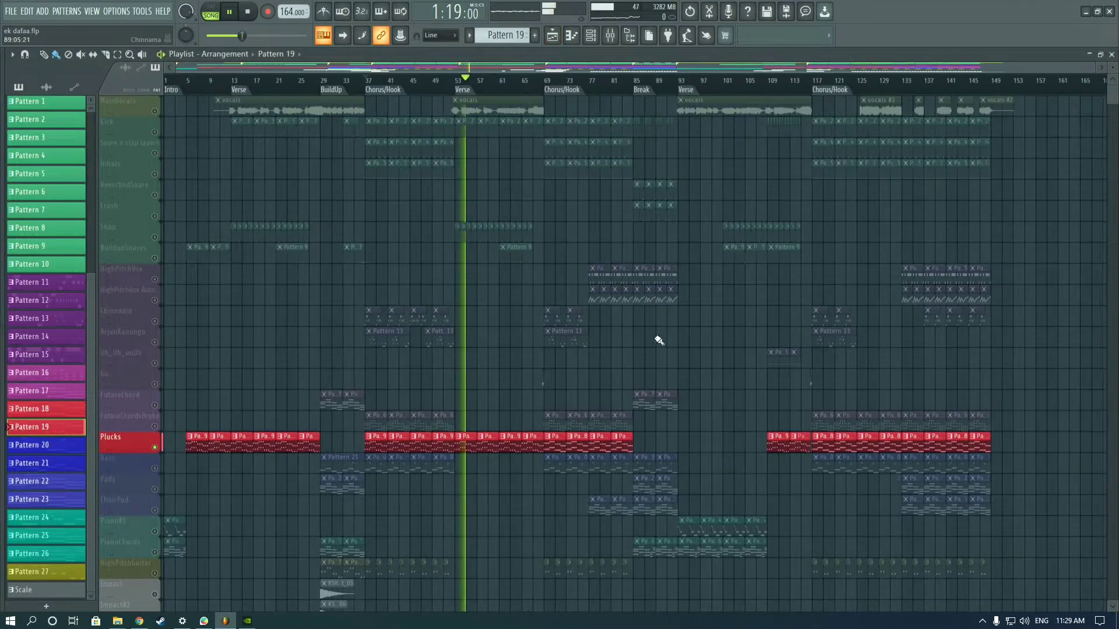
Step: Move playback to just before the second Chorus/Hook and inspect Pattern 18's pluck layers in the channel rack, returning to the playlist
left_click(461, 81)
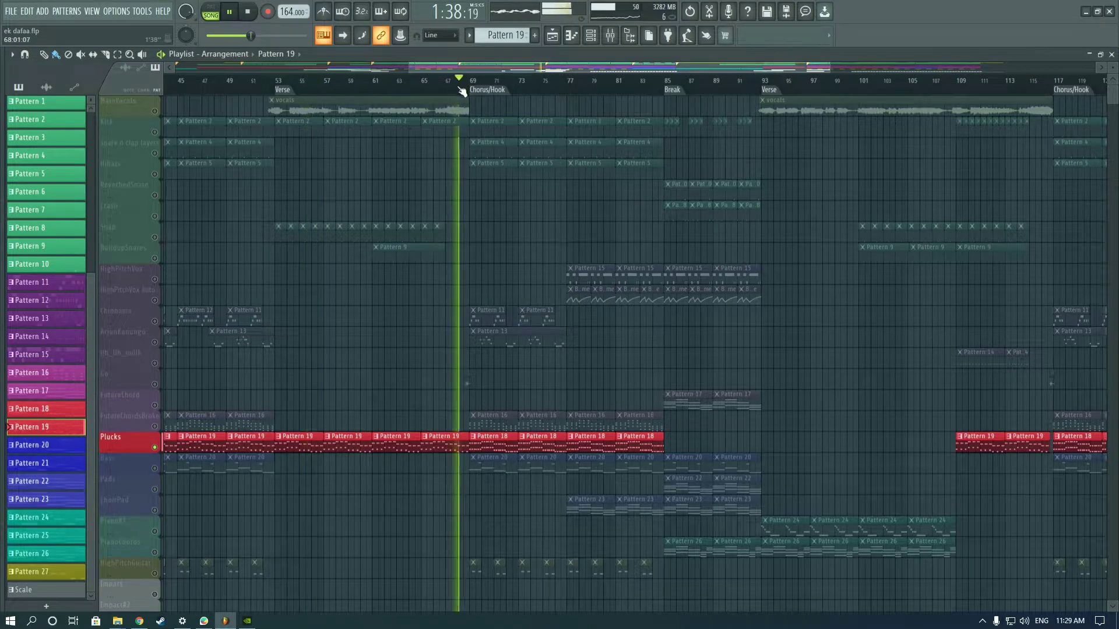
double_click(490, 448)
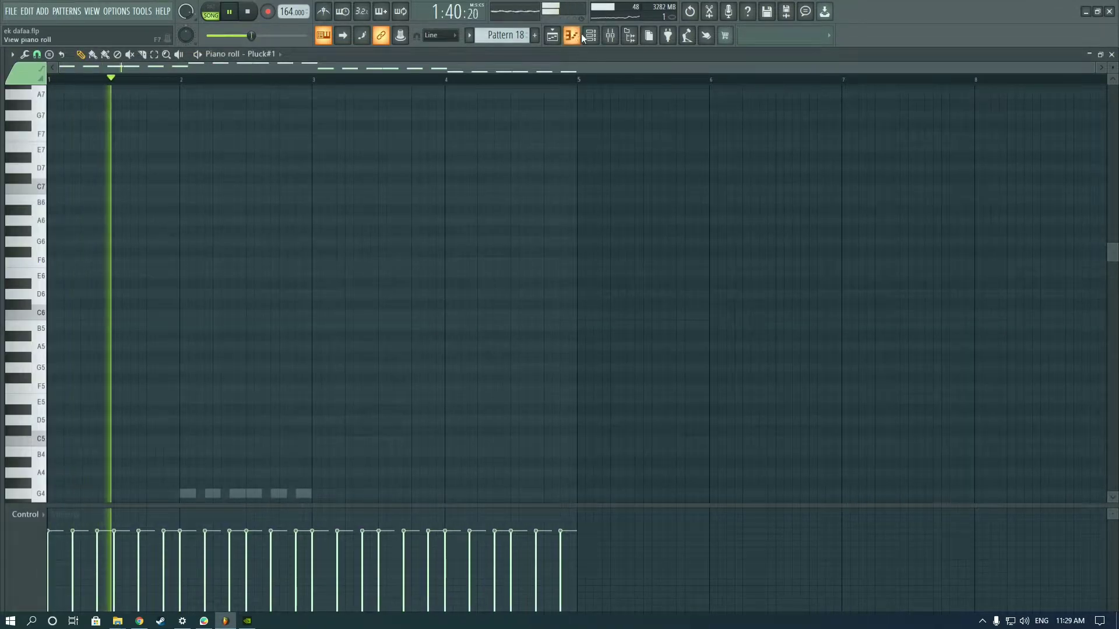
left_click(591, 35)
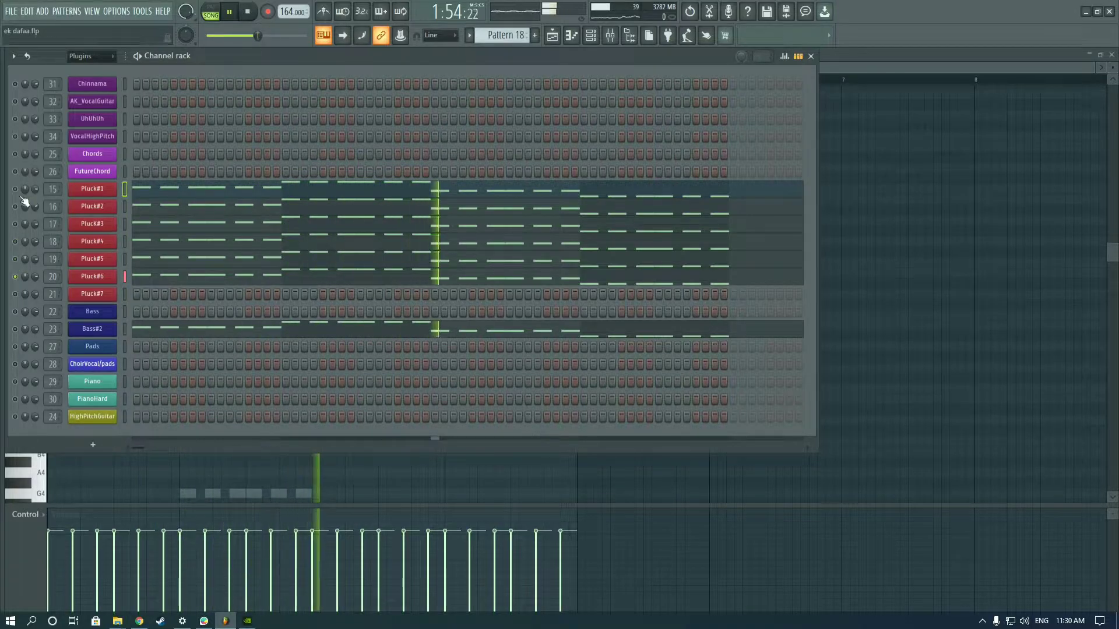
left_click(551, 41)
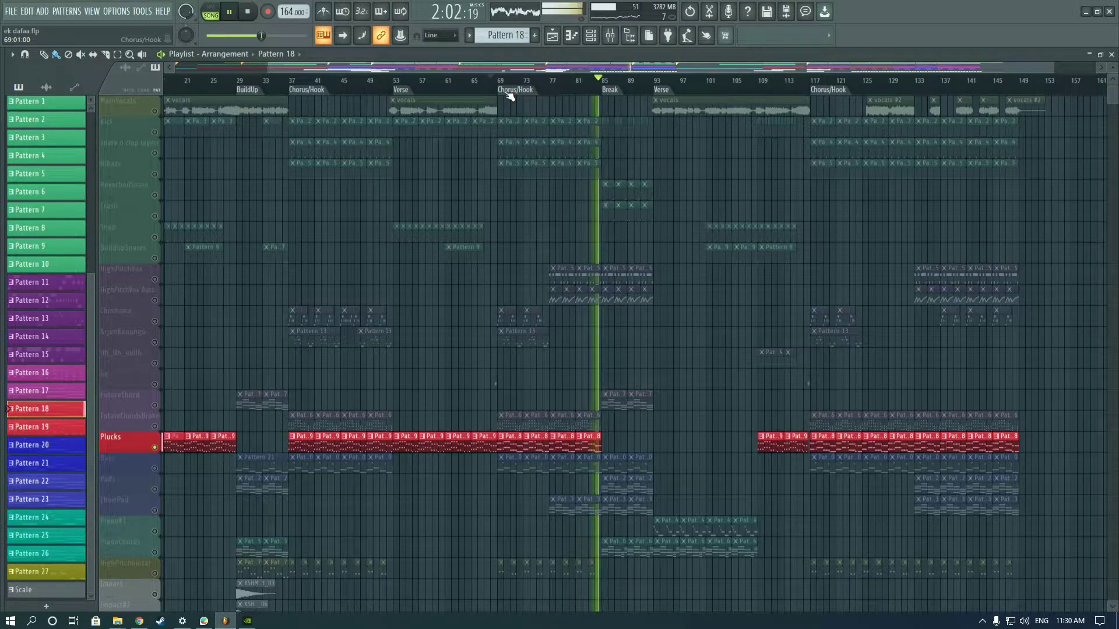
Step: Stop playback and unmute all drum tracks from Kick to BuildupSnares alongside the Plucks
key("space")
left_click_drag(154, 259, 155, 129)
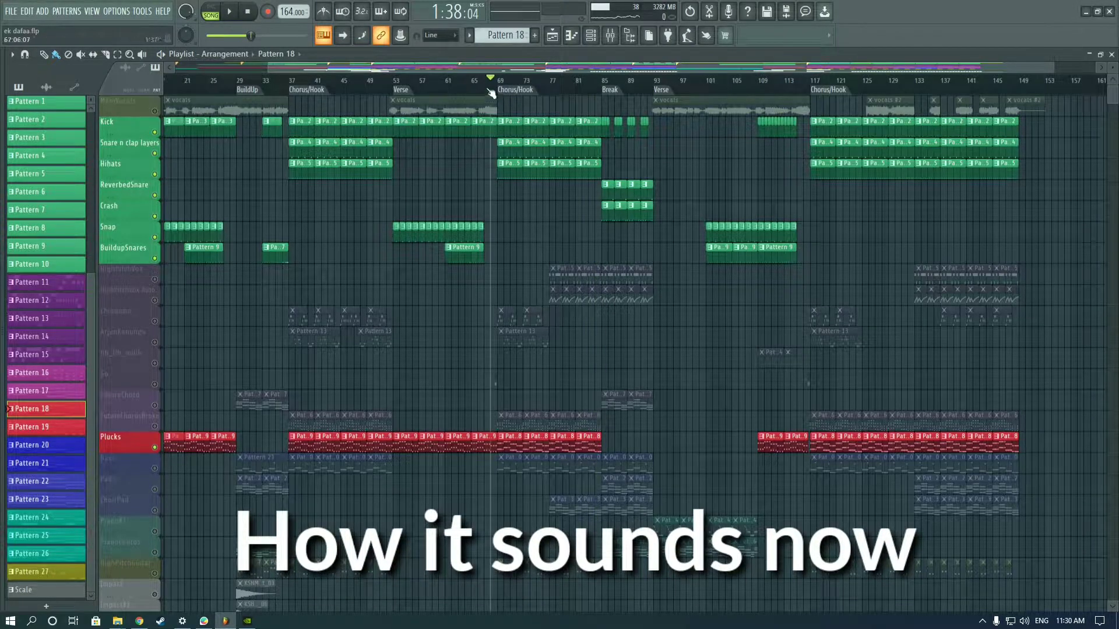
scroll(527, 297, "up", 4, "ctrl")
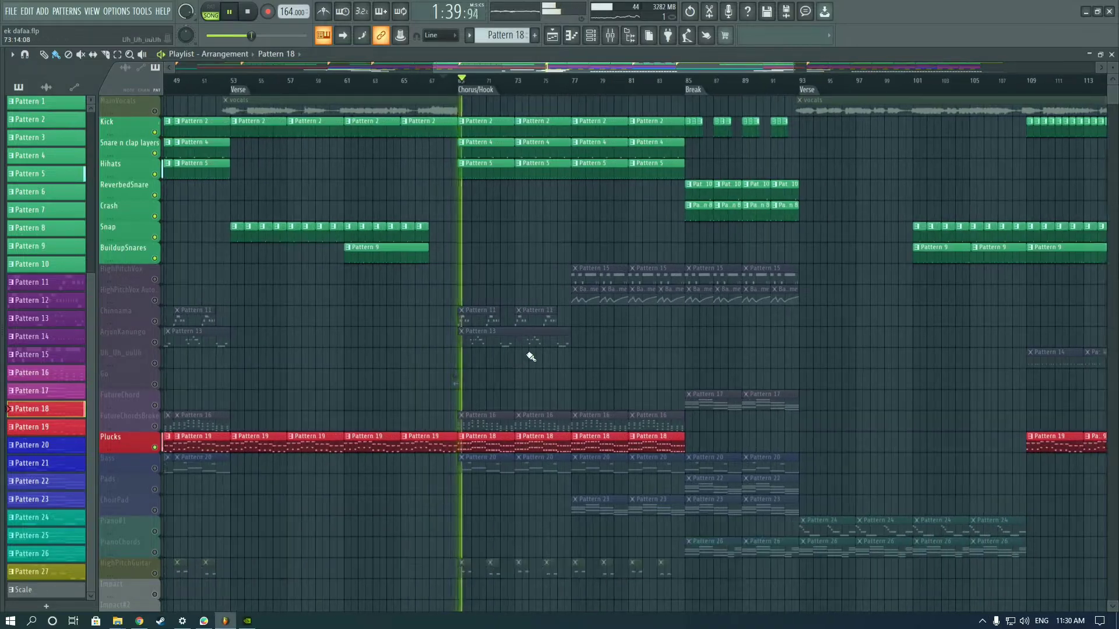
Step: Listen to the second Chorus/Hook with drums and plucks combined, looking over the remaining playlist tracks, and stop playback
scroll(518, 379, "down", 3)
scroll(510, 379, "down", 2)
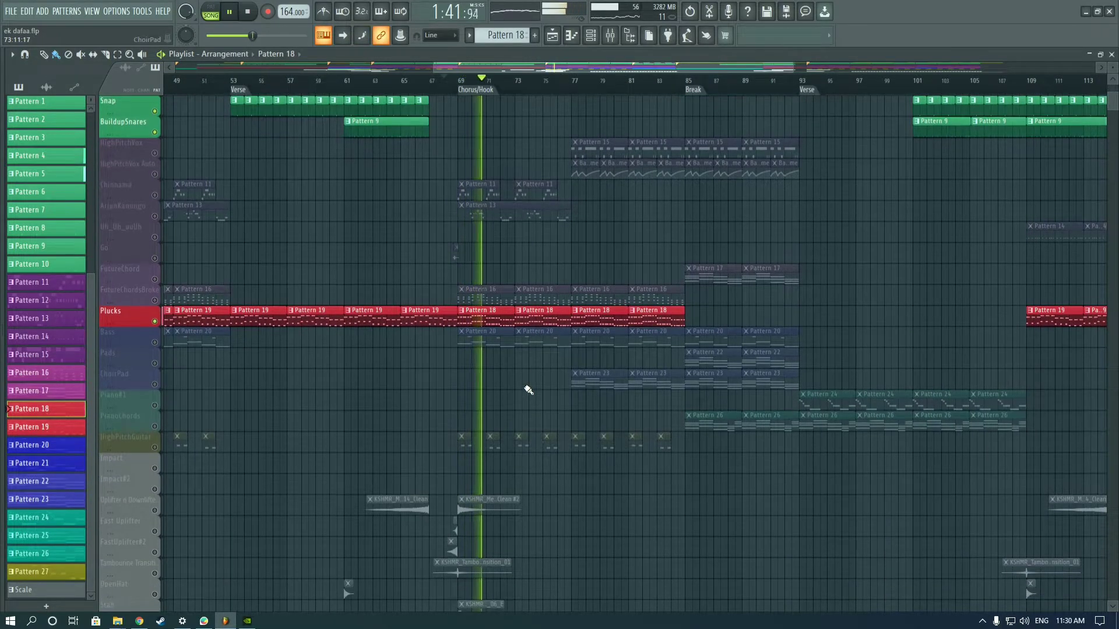
scroll(528, 384, "down", 1)
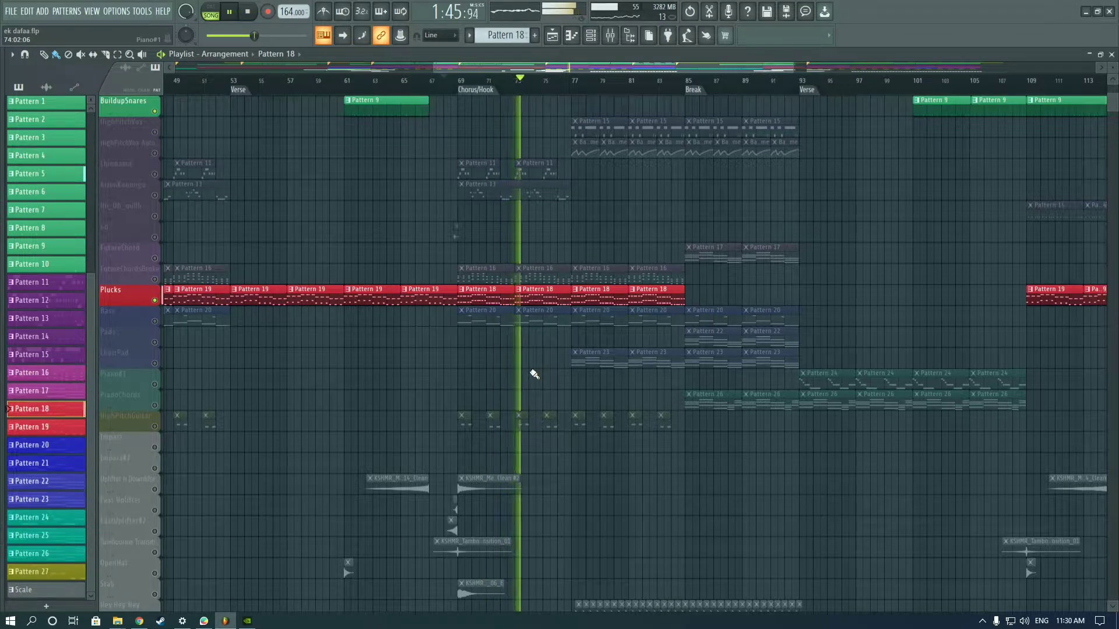
scroll(535, 384, "up", 5)
scroll(536, 394, "up", 2)
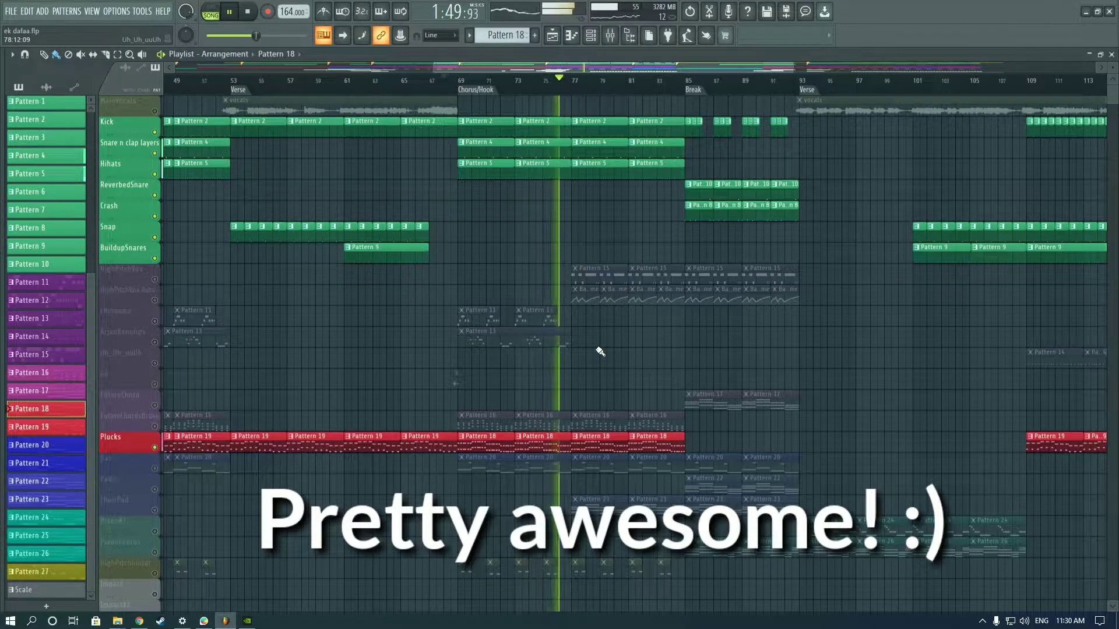
key("space")
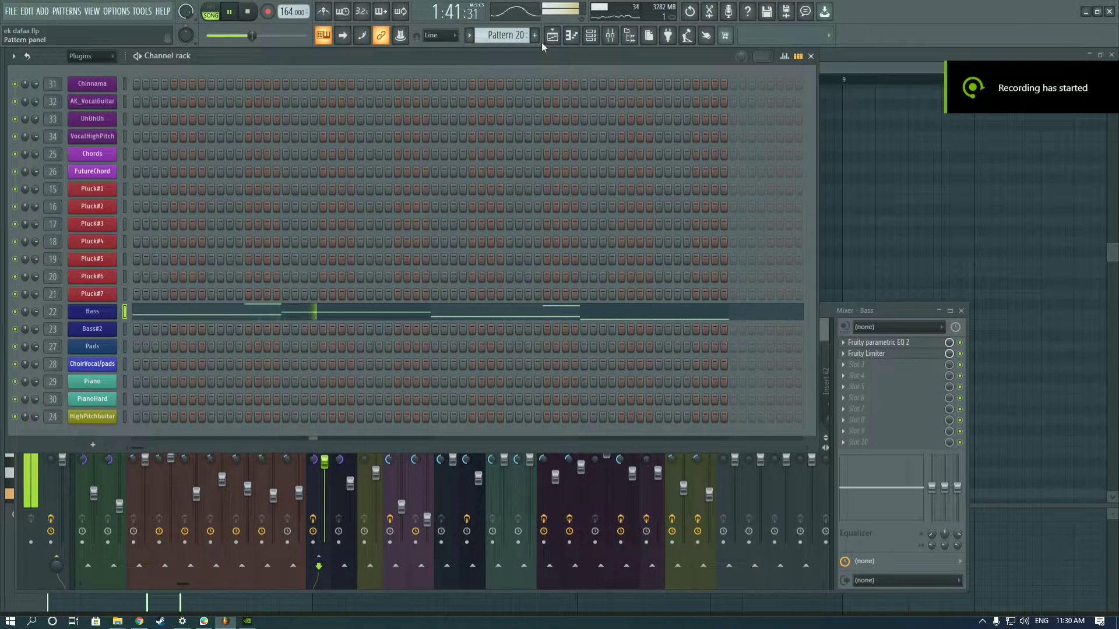
Step: Return to the playlist and unmute the Plucks and all drum tracks from Kick to BuildupSnares alongside the Bass
key("F5")
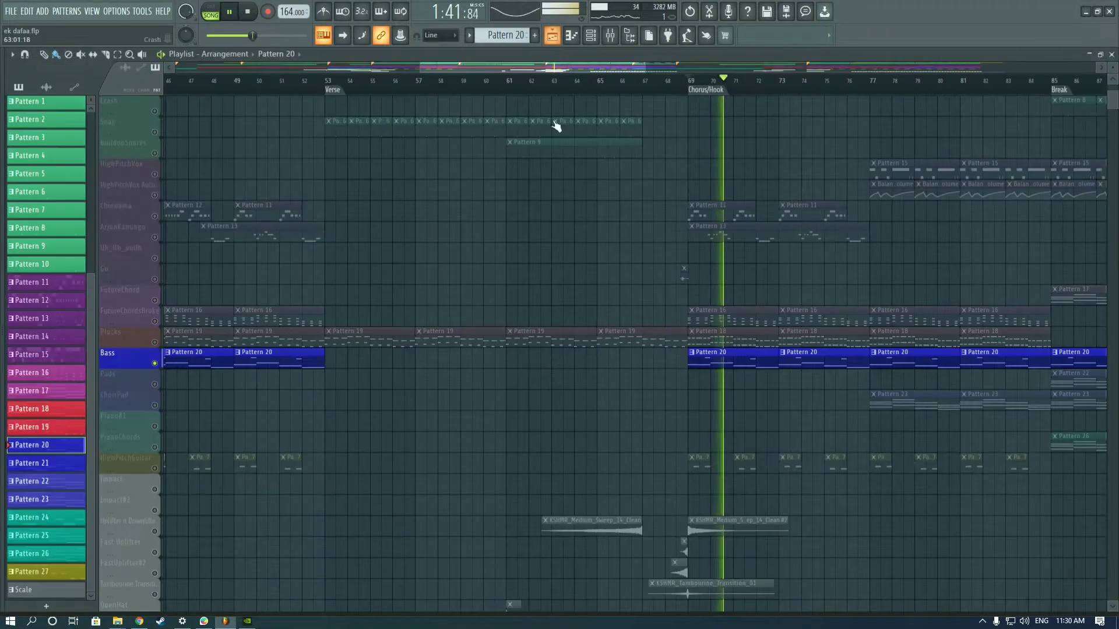
left_click(155, 342)
scroll(263, 350, "up", 3)
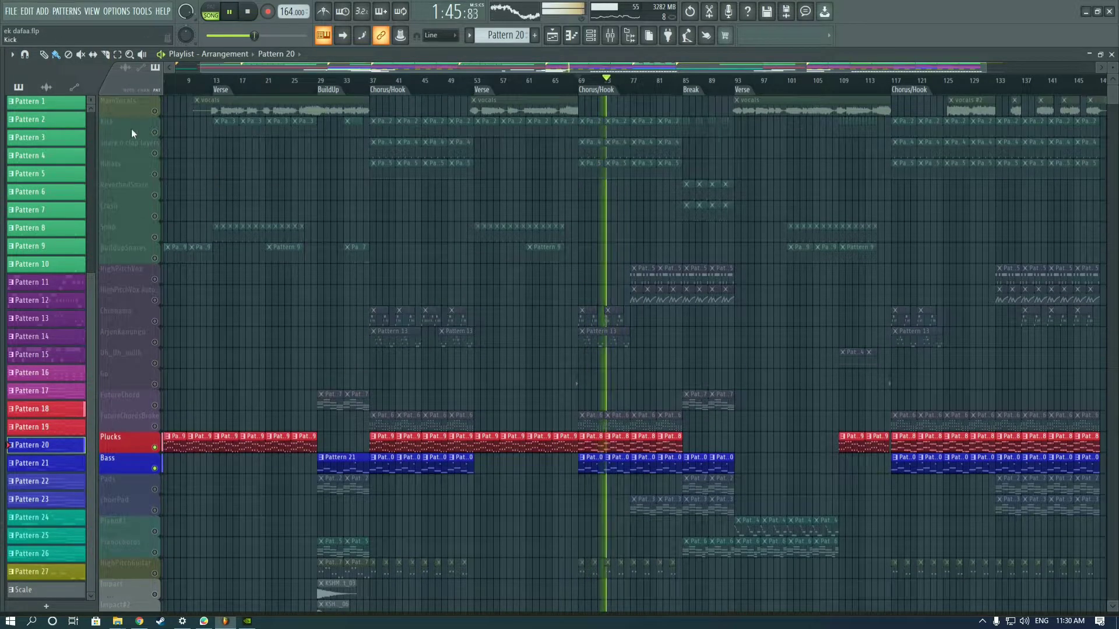
left_click_drag(155, 132, 159, 202)
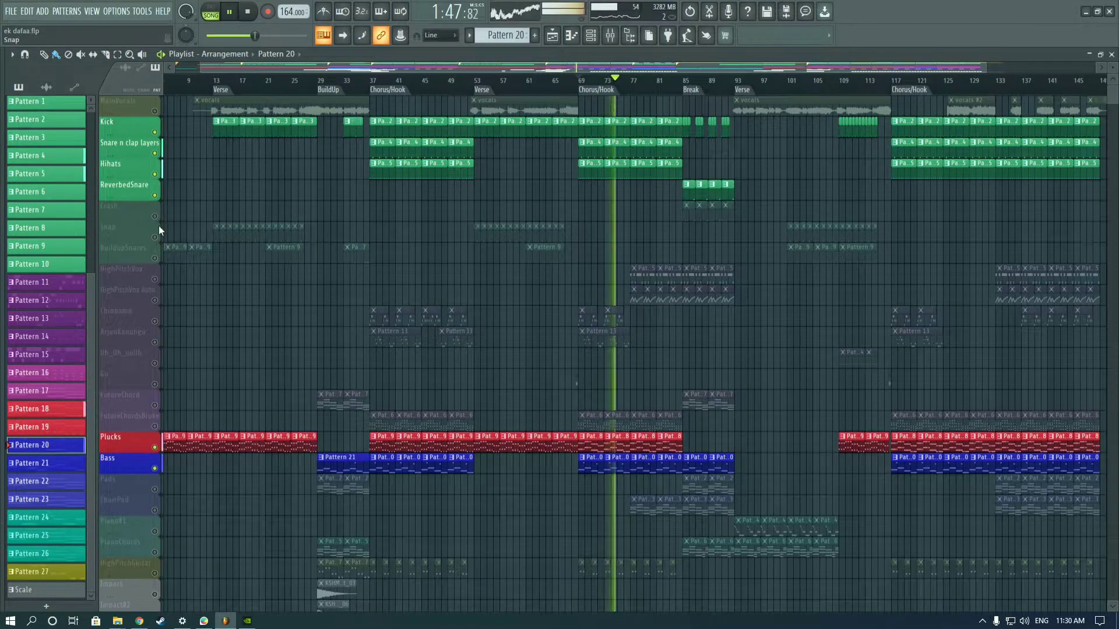
left_click_drag(156, 248, 162, 259)
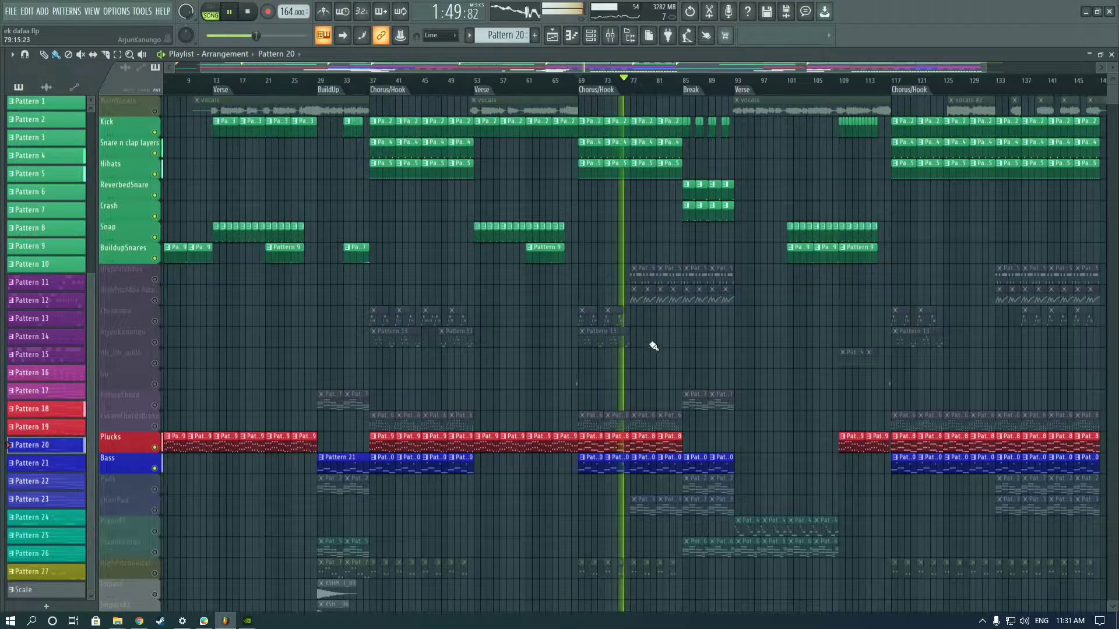
Step: Inspect the Fruity Limiter on the Bass mixer track for kick sidechaining, closing the plugin and the mixer when done
left_click(612, 38)
left_click(119, 341)
scroll(147, 373, "up", 3)
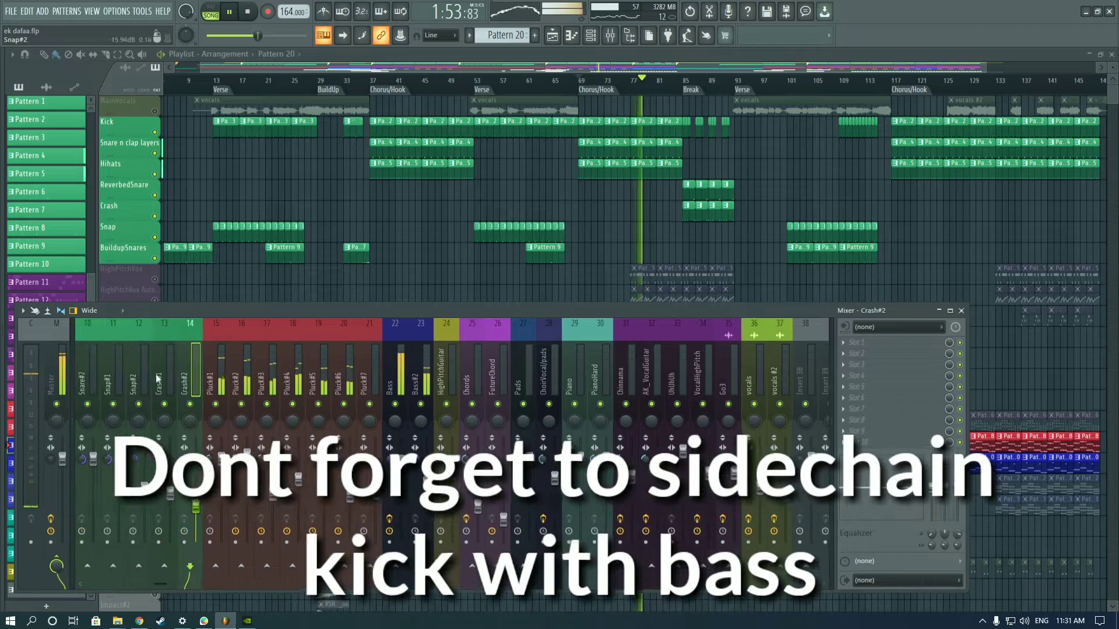
left_click(913, 354)
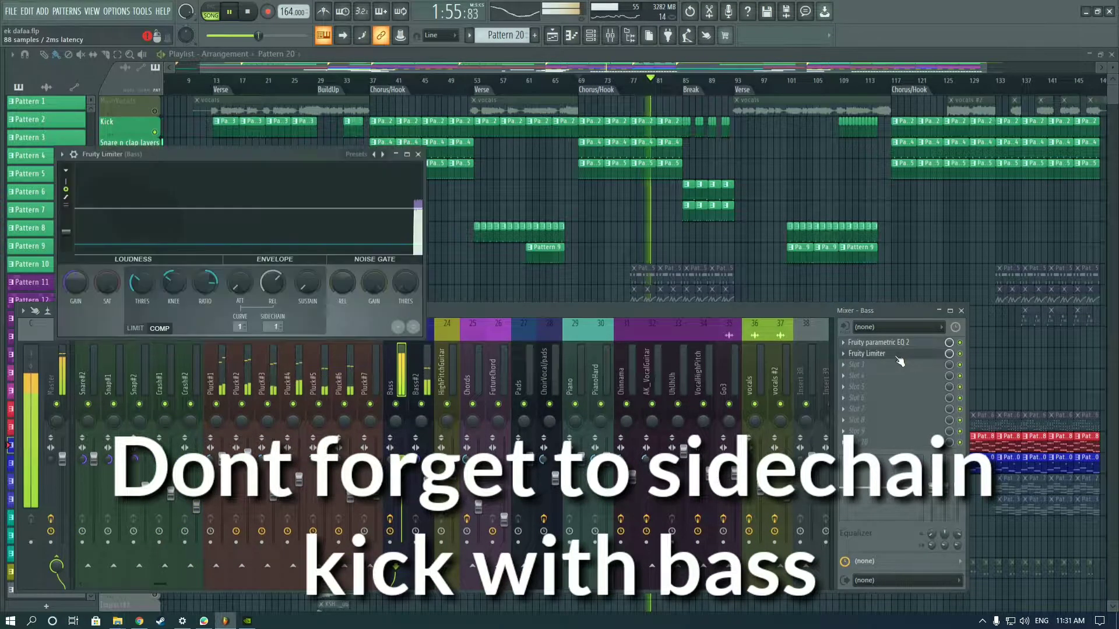
left_click(418, 154)
key("F9")
scroll(785, 338, "up", 2)
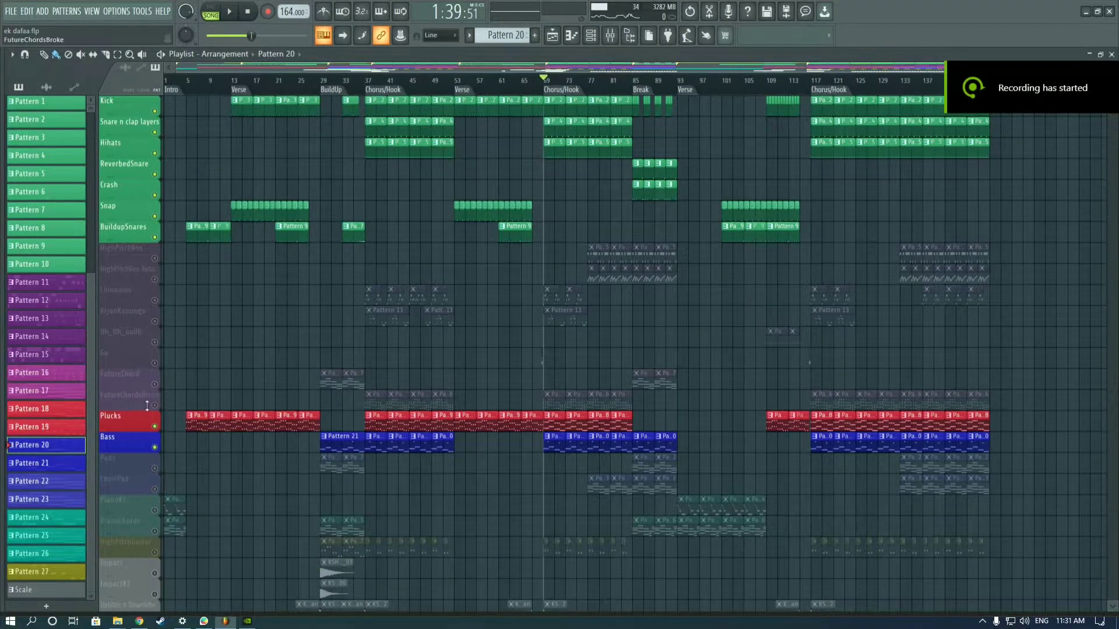
Step: Solo the FutureChordsBroke track and play the second Chorus/Hook
right_click(154, 405)
scroll(487, 482, "up", 4)
key("space")
scroll(665, 489, "up", 1)
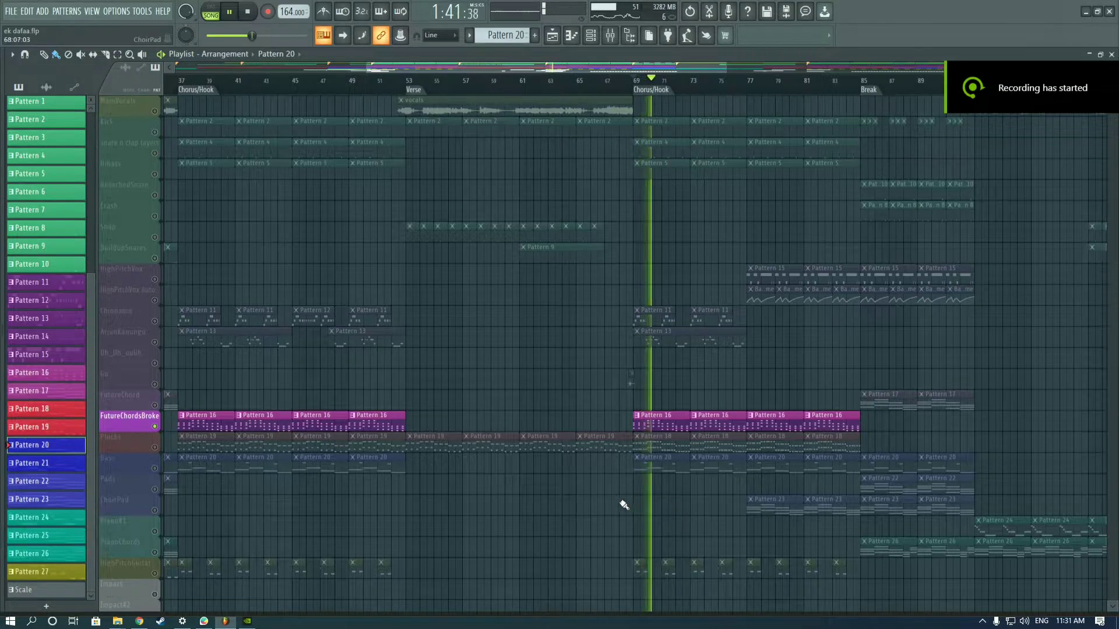
Step: Unmute the Plucks and Bass tracks to play together with the FutureChordsBroke track
left_click(155, 448)
left_click(154, 469)
scroll(162, 481, "down", 1)
scroll(162, 481, "up", 1)
Step: Unmute the Kick, Snare n clap layers, Hihats, ReverbedSnare, Crash, Snap and BuildupSnares tracks
left_click(155, 123)
left_click(154, 144)
left_click(155, 166)
left_click(154, 186)
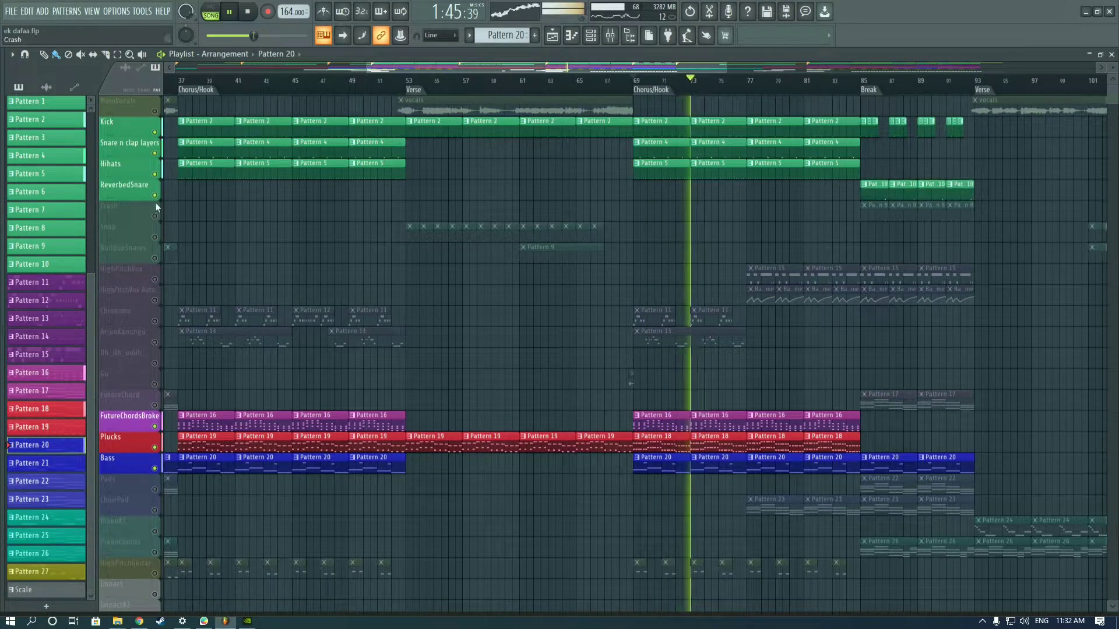
left_click(156, 207)
left_click(156, 228)
left_click(156, 249)
Step: Listen to the second Chorus/Hook with broken chords, plucks, bass and drums combined, and stop playback
scroll(375, 317, "down", 2)
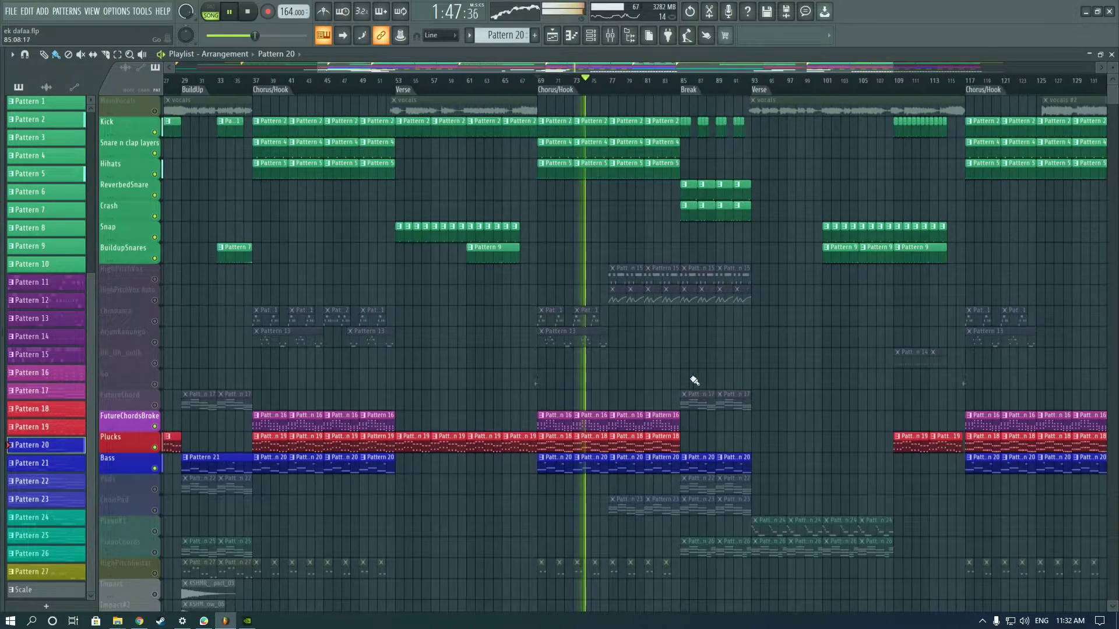
scroll(650, 387, "up", 1)
scroll(647, 392, "down", 5)
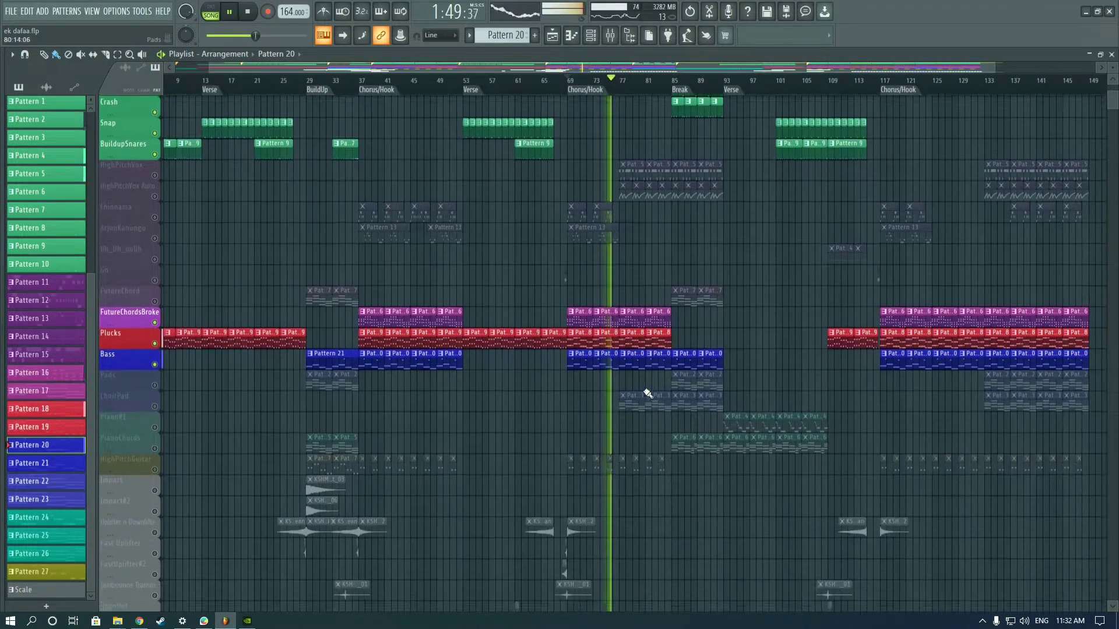
scroll(606, 444, "up", 2)
key("space")
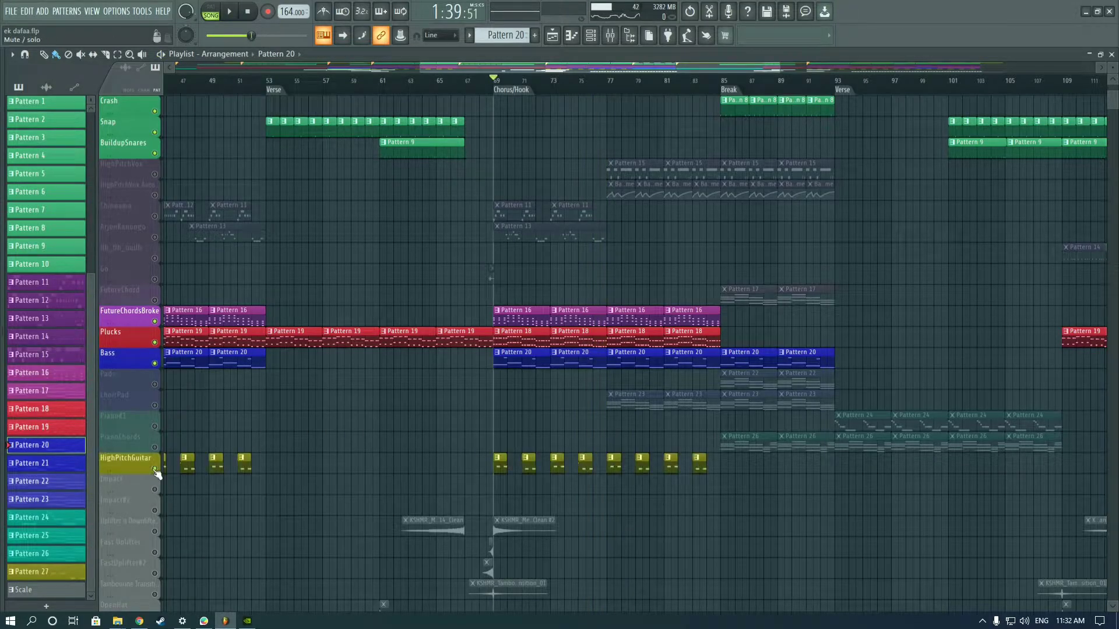
Step: Play the second Chorus/Hook from bar 69 and listen to the HighPitchGuitar with the chords, plucks, bass and drums
key("space")
scroll(445, 437, "down", 1)
scroll(448, 437, "up", 1)
scroll(450, 436, "down", 5)
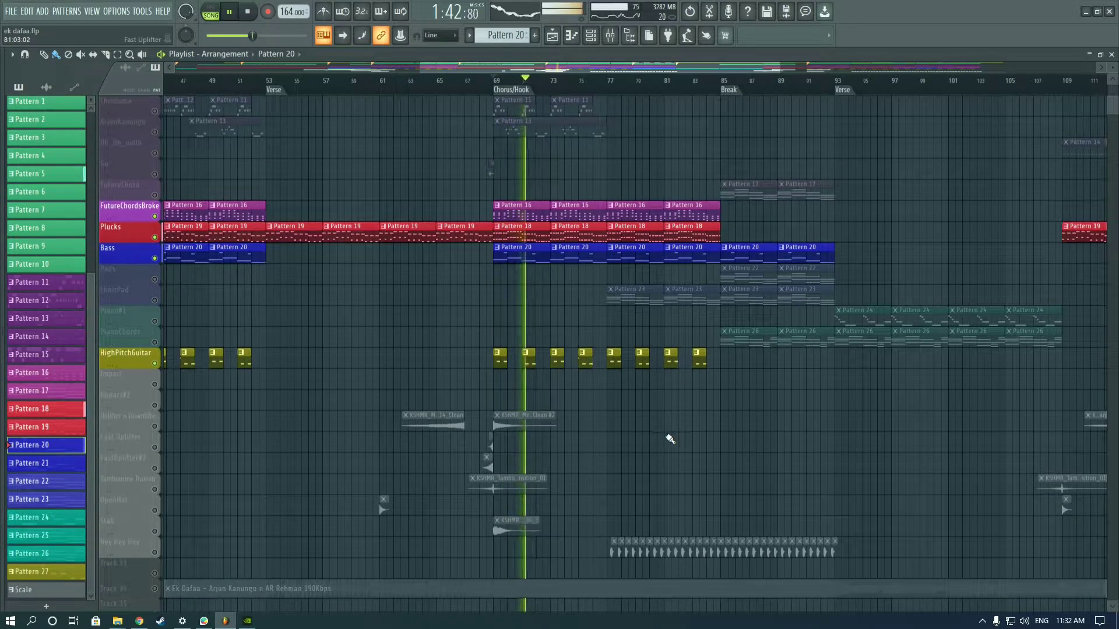
scroll(670, 439, "up", 4)
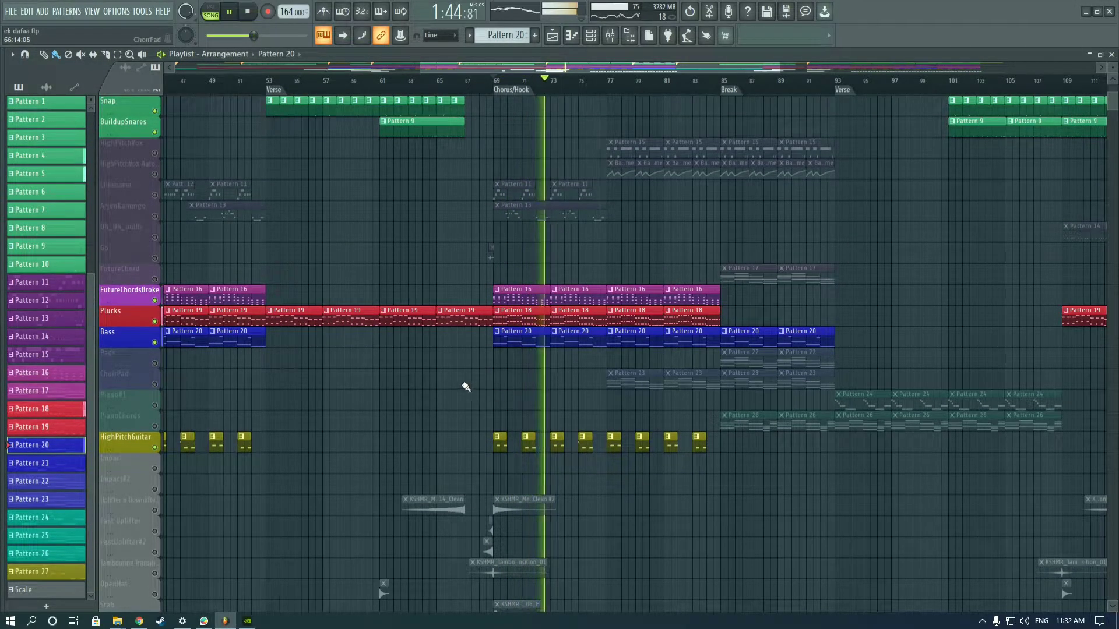
scroll(470, 381, "up", 3)
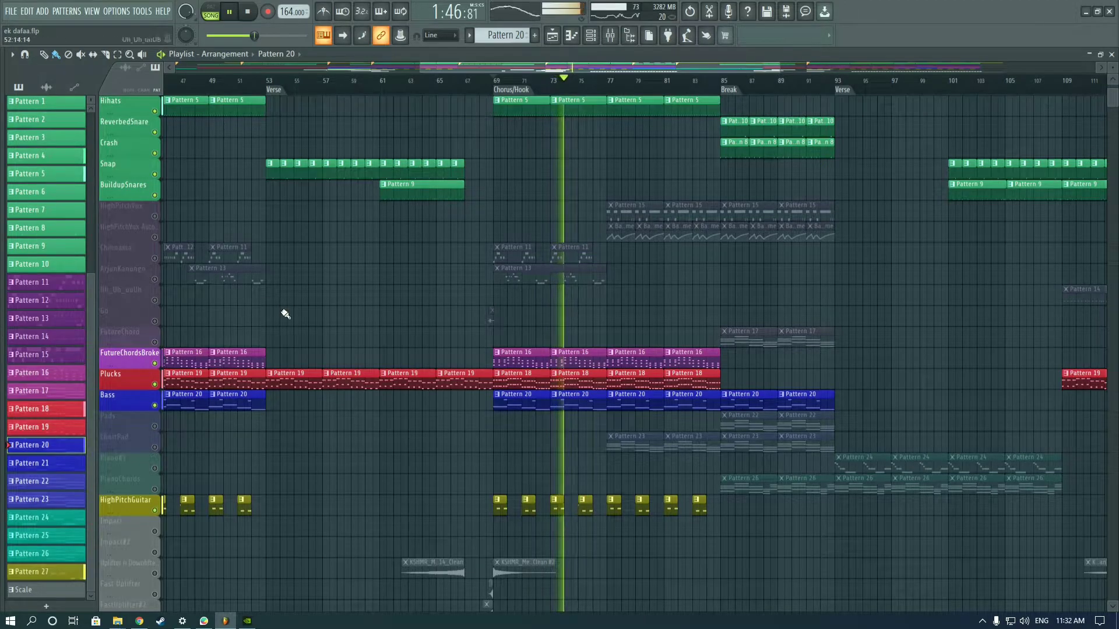
scroll(334, 320, "down", 5)
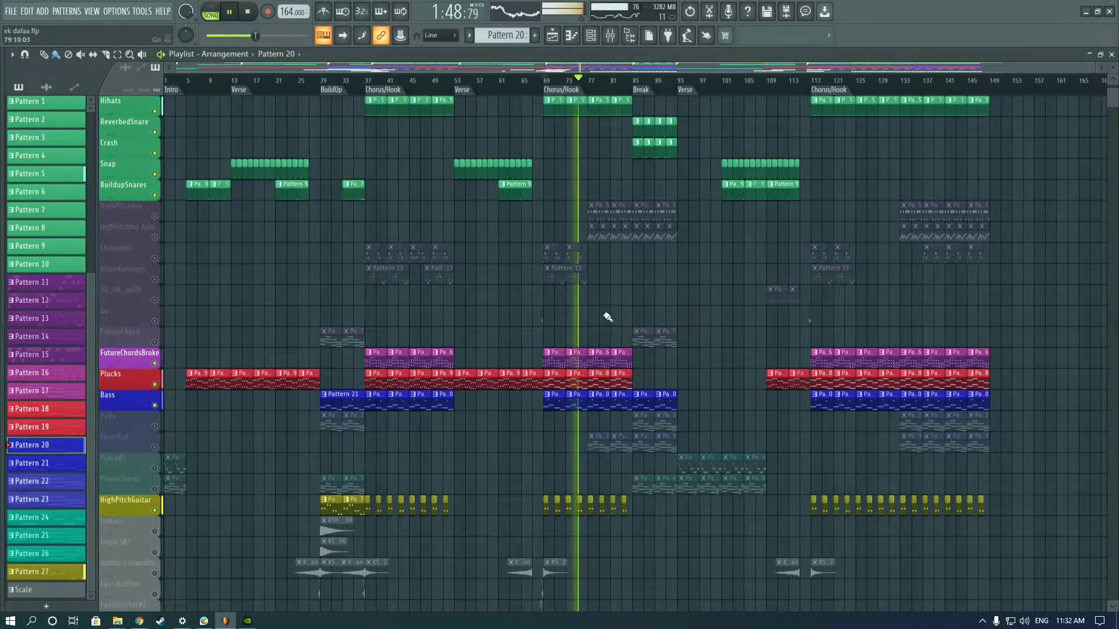
scroll(608, 315, "up", 2)
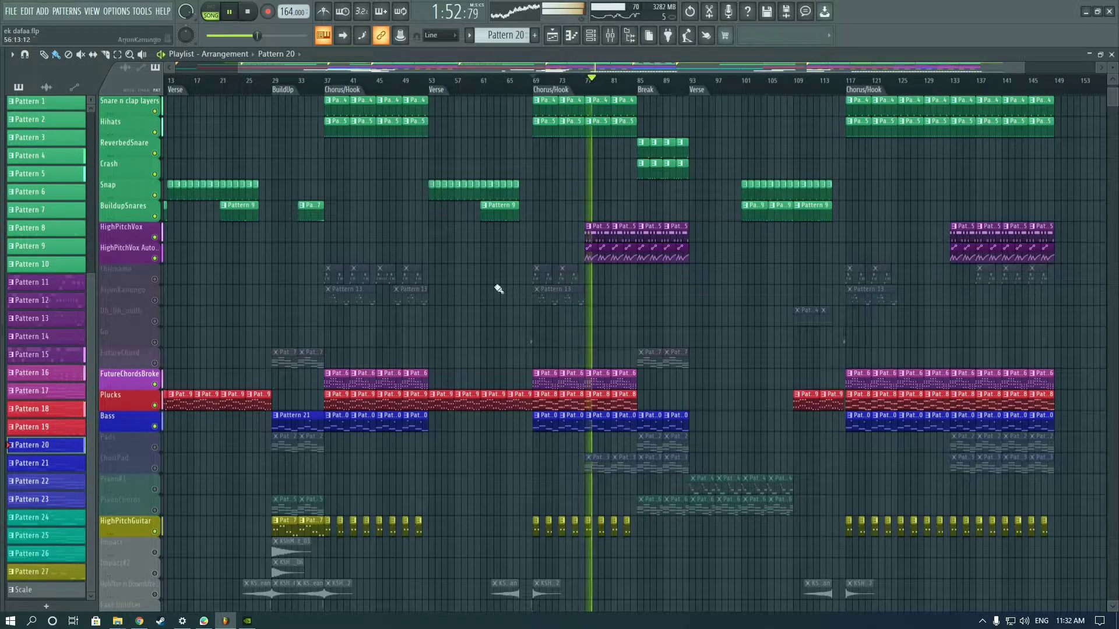
Step: Listen to the HighPitchVox part with the chords, plucks, bass, drums and guitar from bar 77 of the second Chorus/Hook
scroll(652, 309, "up", 4)
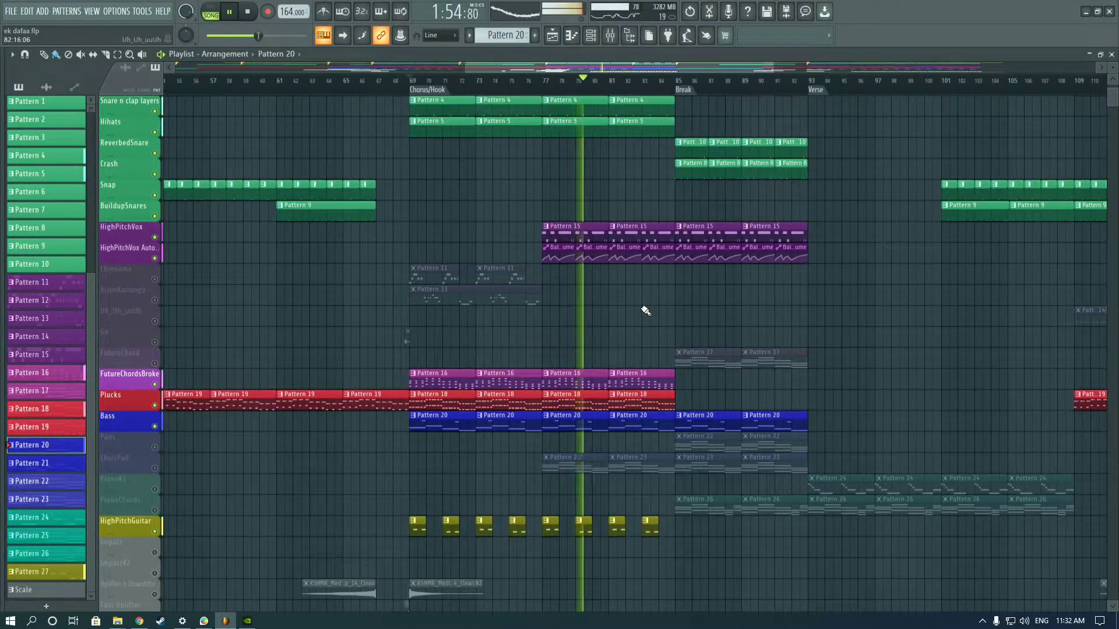
scroll(618, 306, "down", 5)
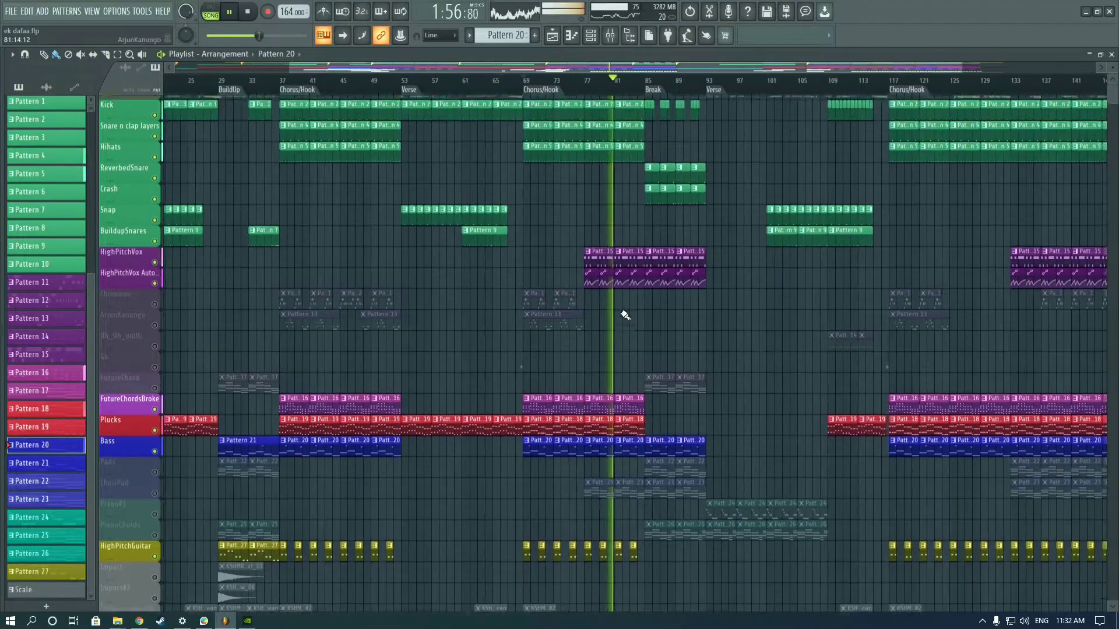
scroll(624, 313, "up", 2)
scroll(635, 341, "up", 3)
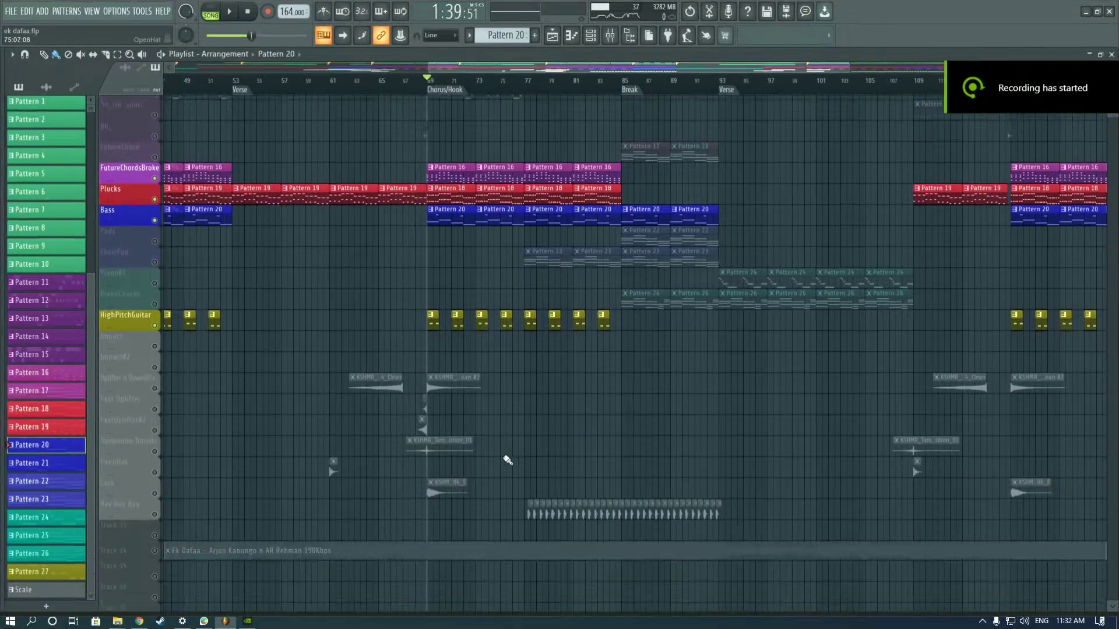
Step: Unmute all the effects tracks from Impact and the uplifters through Tambourine Transition, OpenHat, Stab and Hey Hey Hey
scroll(508, 460, "down", 2)
left_click(155, 342)
left_click(155, 363)
left_click(155, 384)
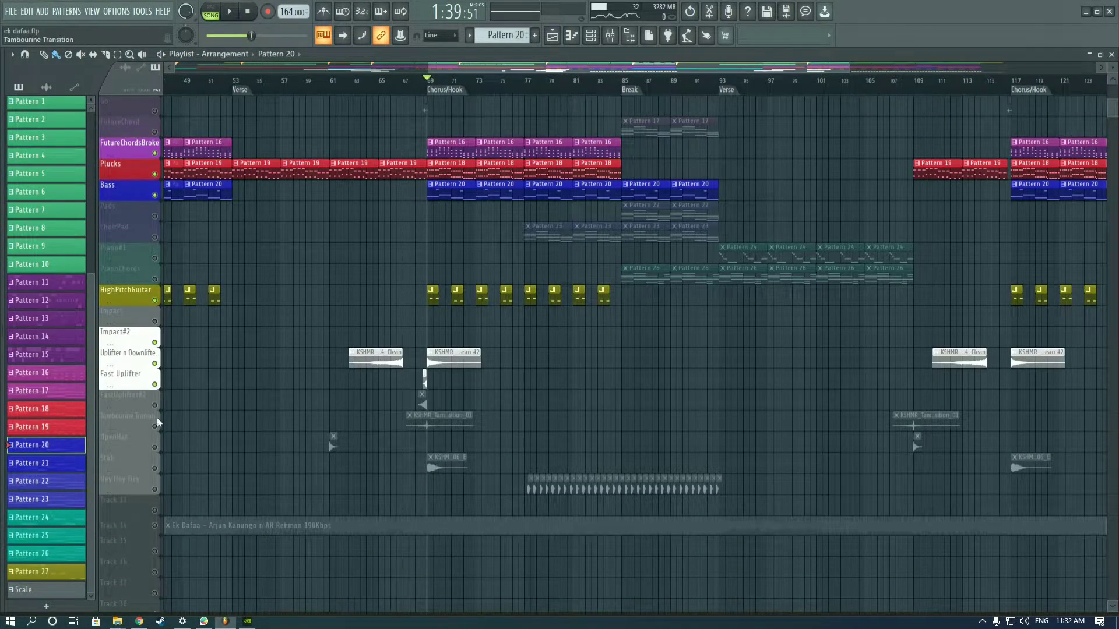
left_click(154, 425)
left_click(155, 469)
left_click(155, 490)
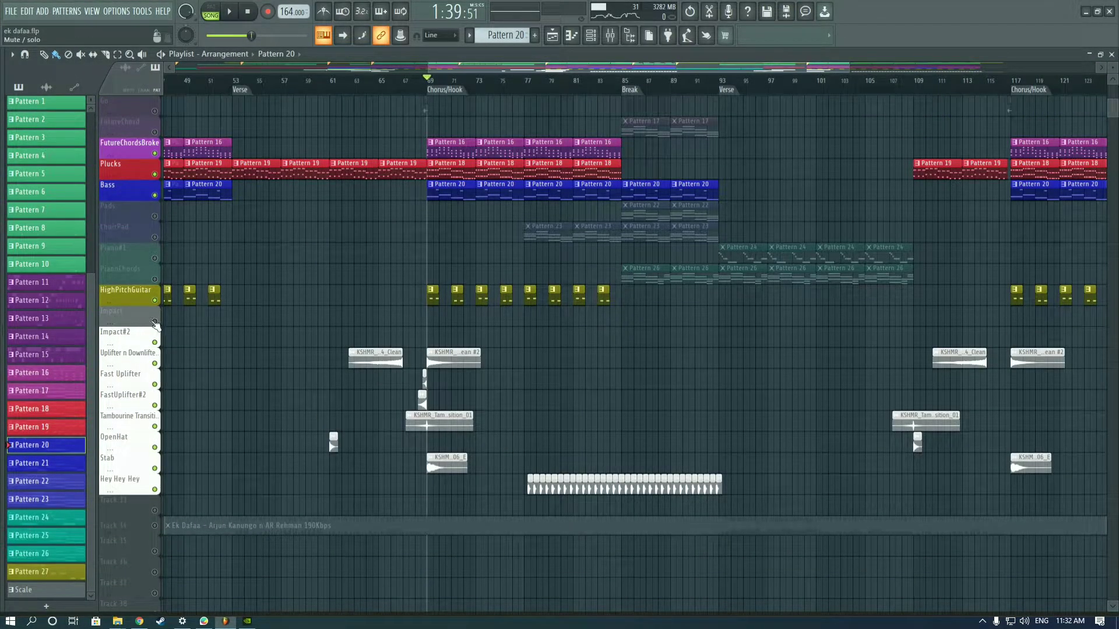
Step: Play the lead-in to the second Chorus/Hook and listen to the effects with the other unmuted tracks, and stop playback
key("space")
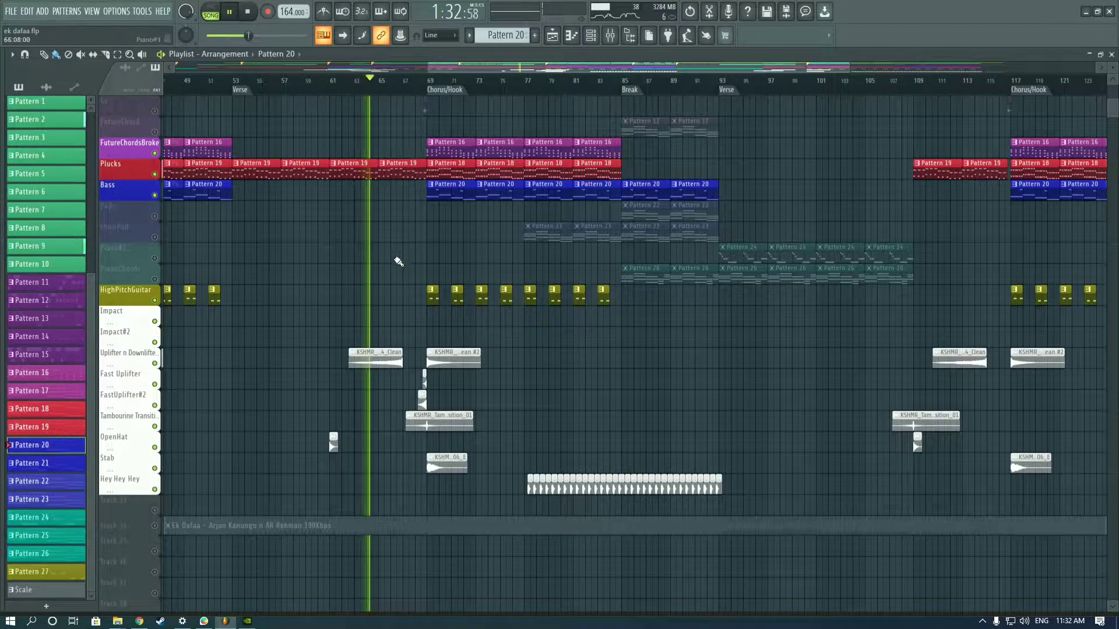
scroll(379, 342, "up", 4)
scroll(394, 379, "up", 7)
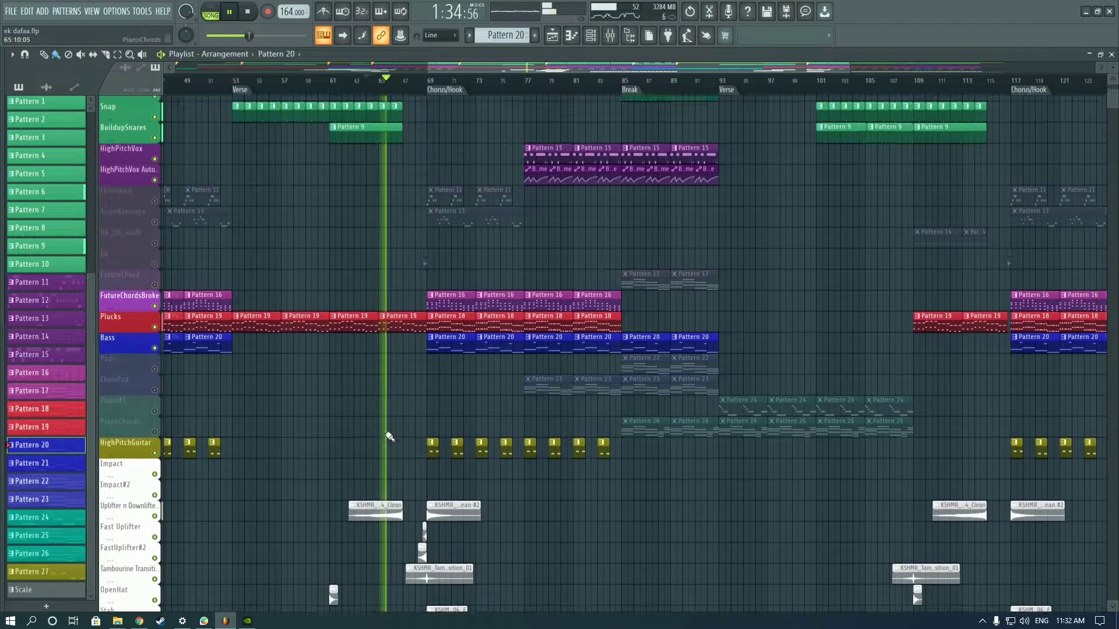
scroll(379, 365, "down", 13)
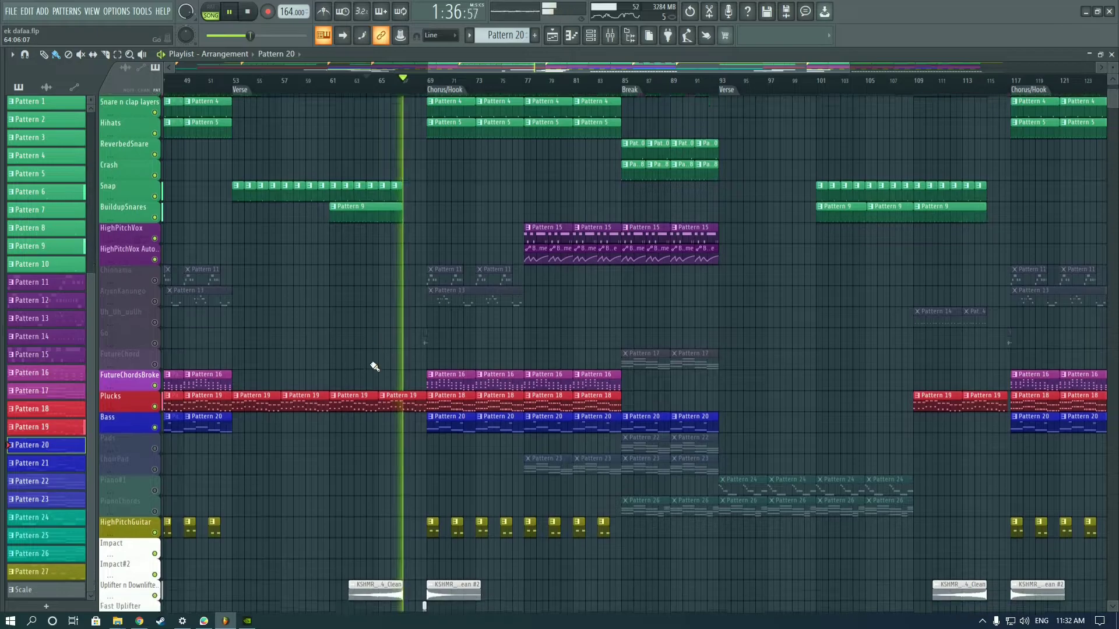
scroll(436, 459, "up", 4)
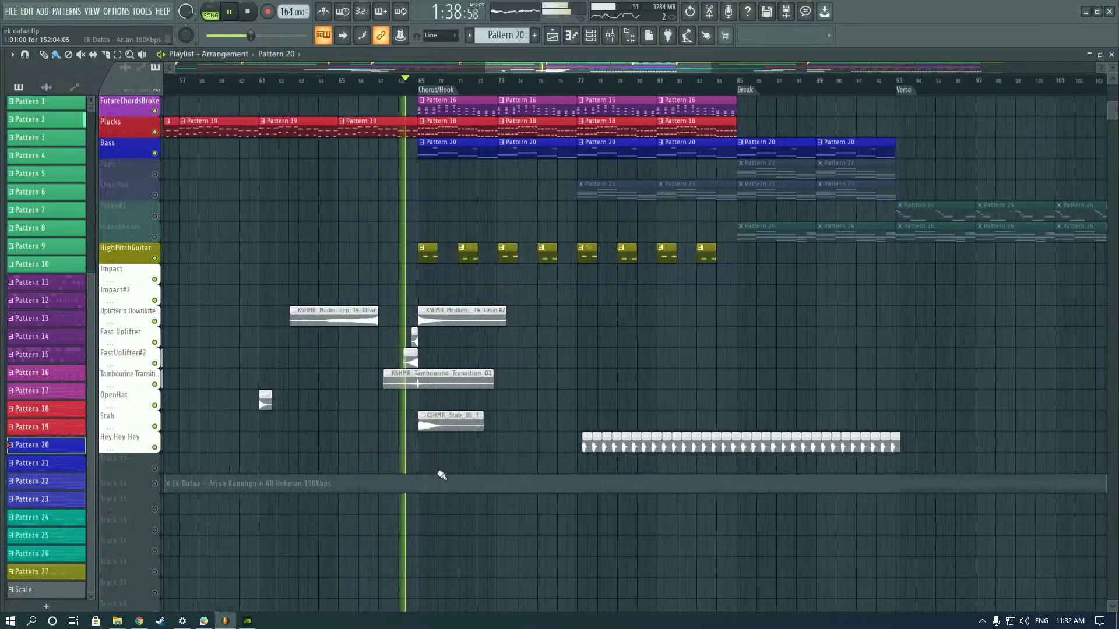
key("space")
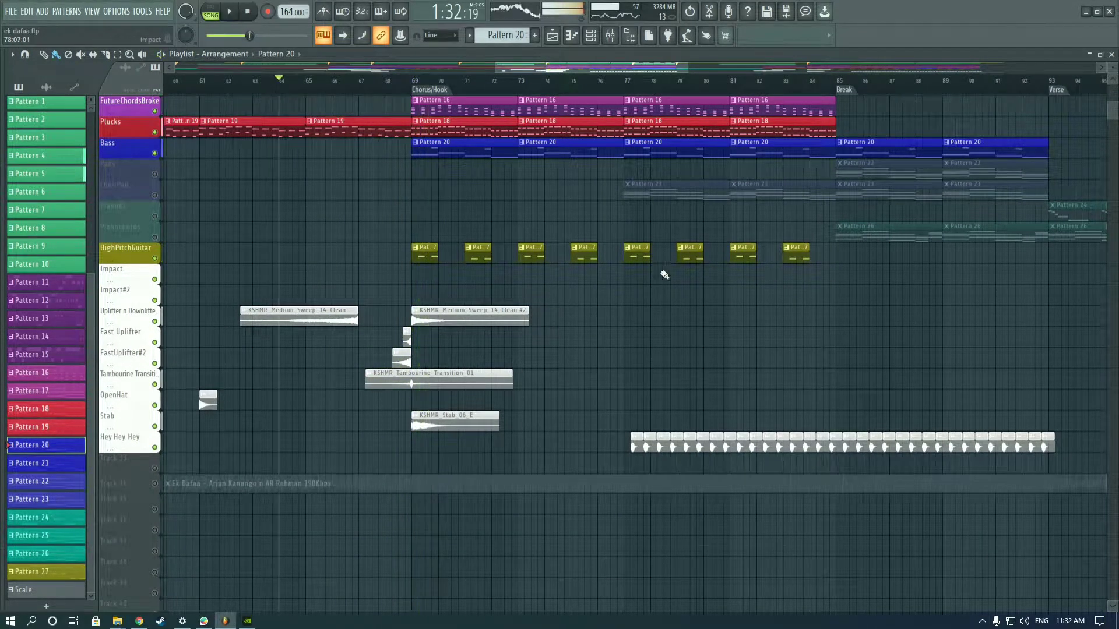
Step: Solo the Hey Hey Hey track, listen to it from bar 77, and bring the other tracks back in
left_click(155, 447, "ctrl")
key("space")
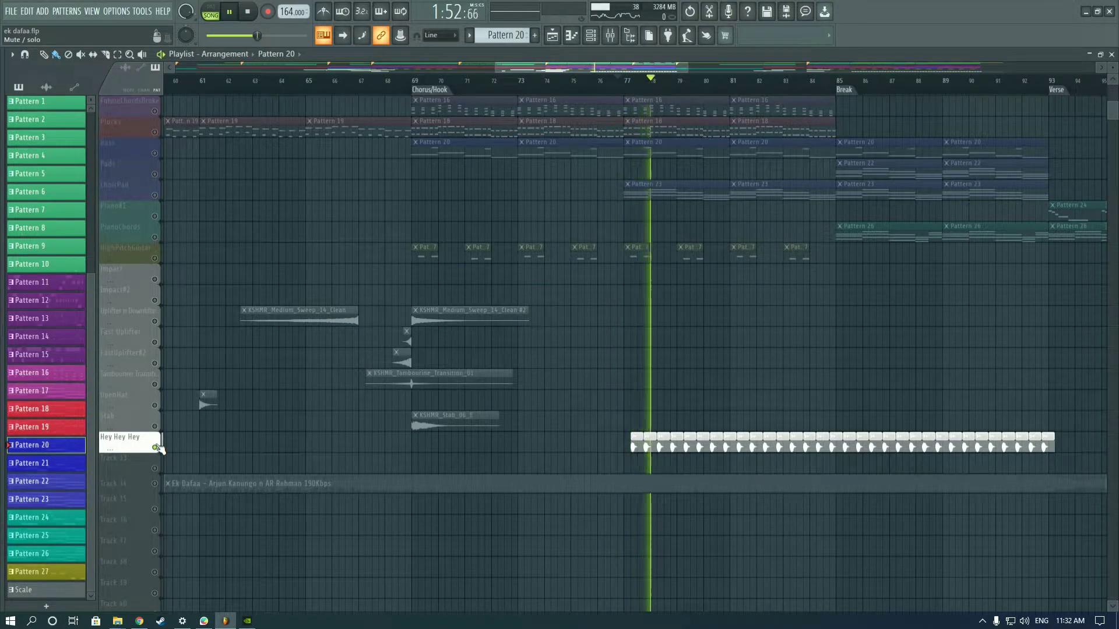
left_click(155, 447, "ctrl")
key("space")
scroll(300, 536, "up", 4)
scroll(297, 560, "up", 2)
scroll(291, 554, "down", 3)
key("alt+z")
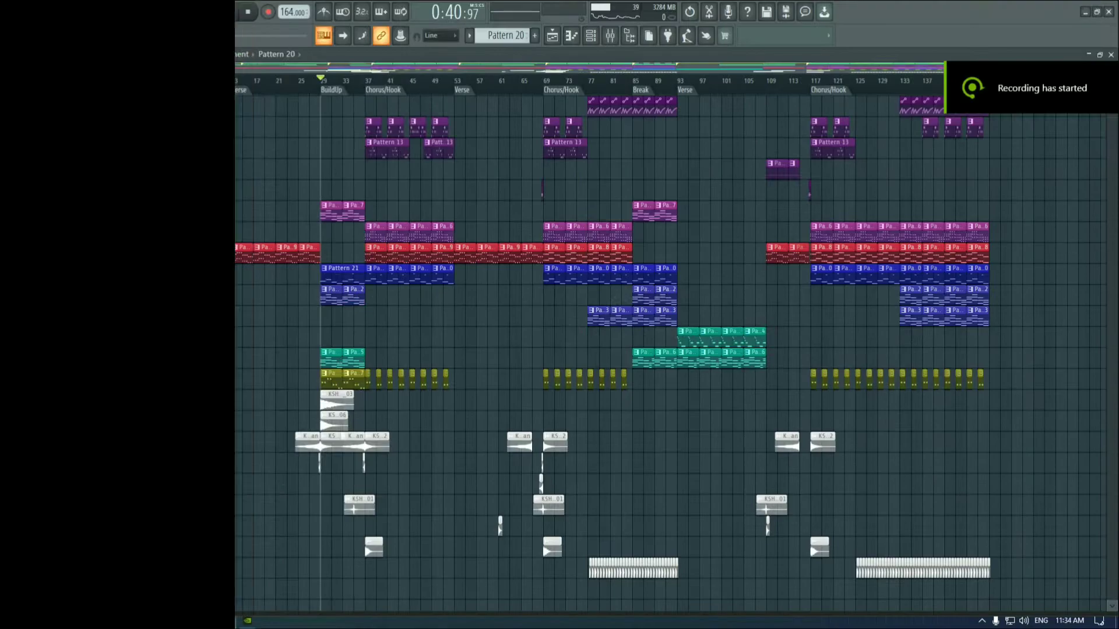
Step: Solo the FutureChord track at the BuildUp and add the Bass, Pads, PianoChords and HighPitchGuitar tracks during playback
left_click(155, 216, "ctrl")
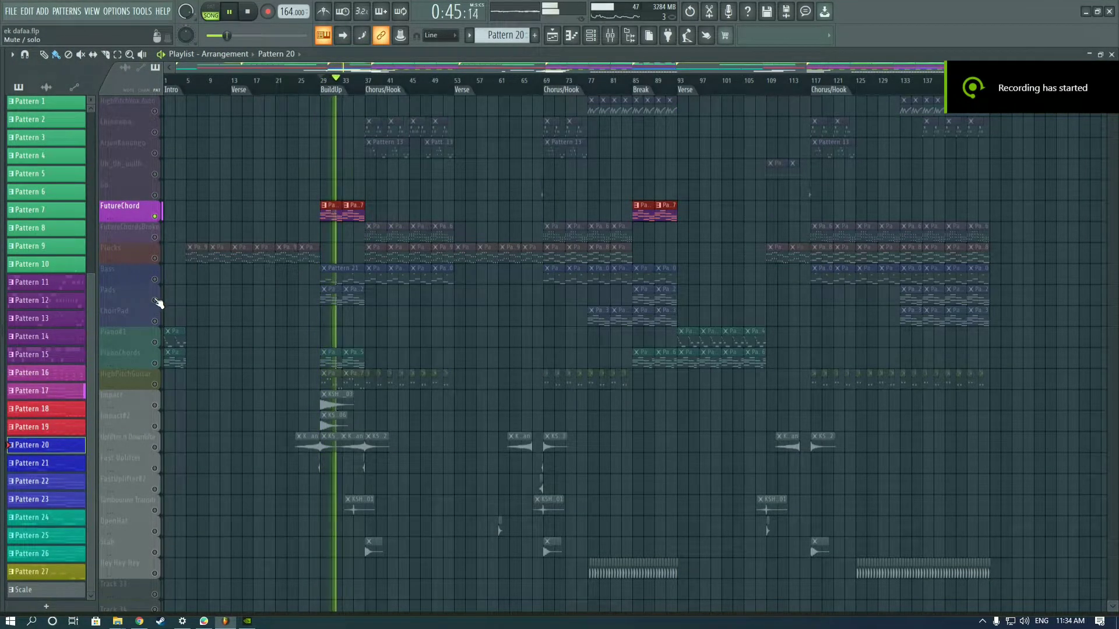
left_click(155, 280)
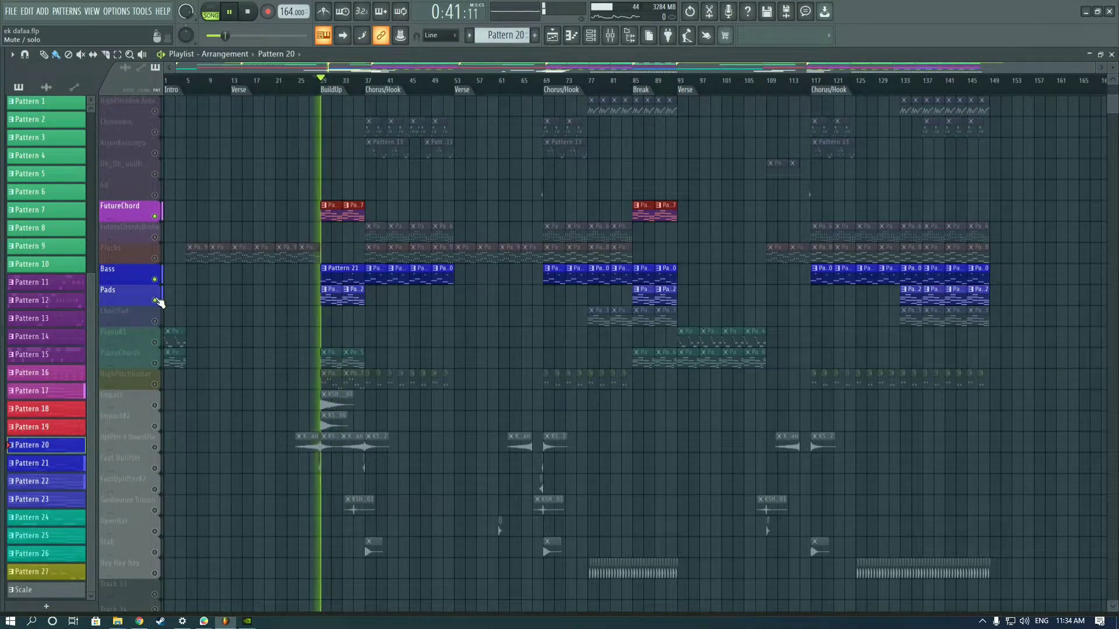
left_click(155, 363)
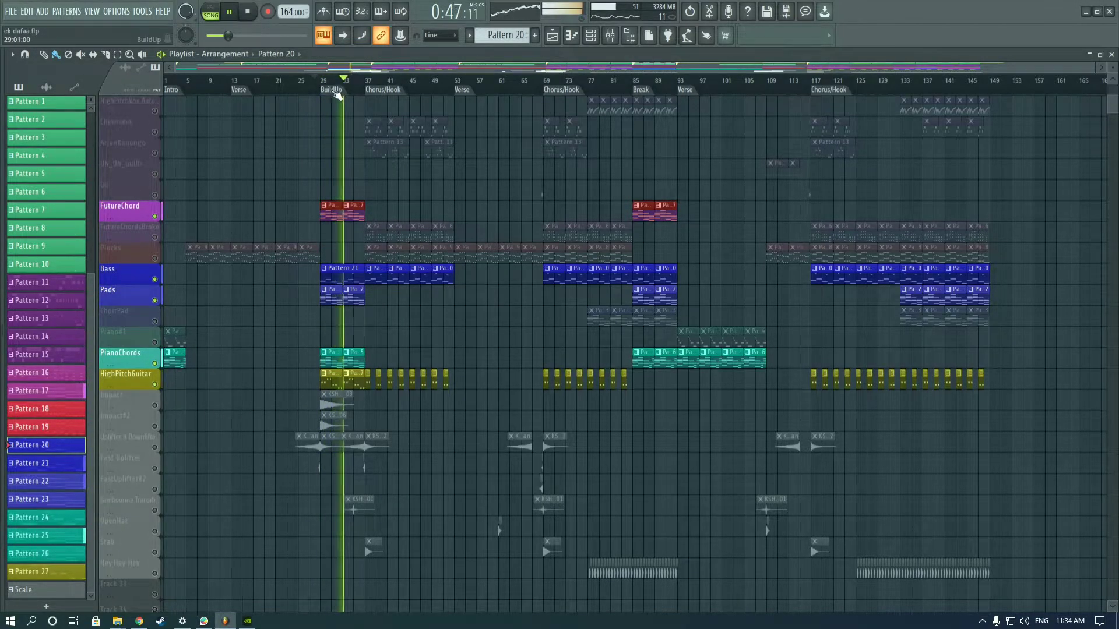
Step: Unmute the MainVocals, BuildupSnares and Kick tracks, listen to them in the BuildUp, and stop playback
scroll(337, 193, "up", 6)
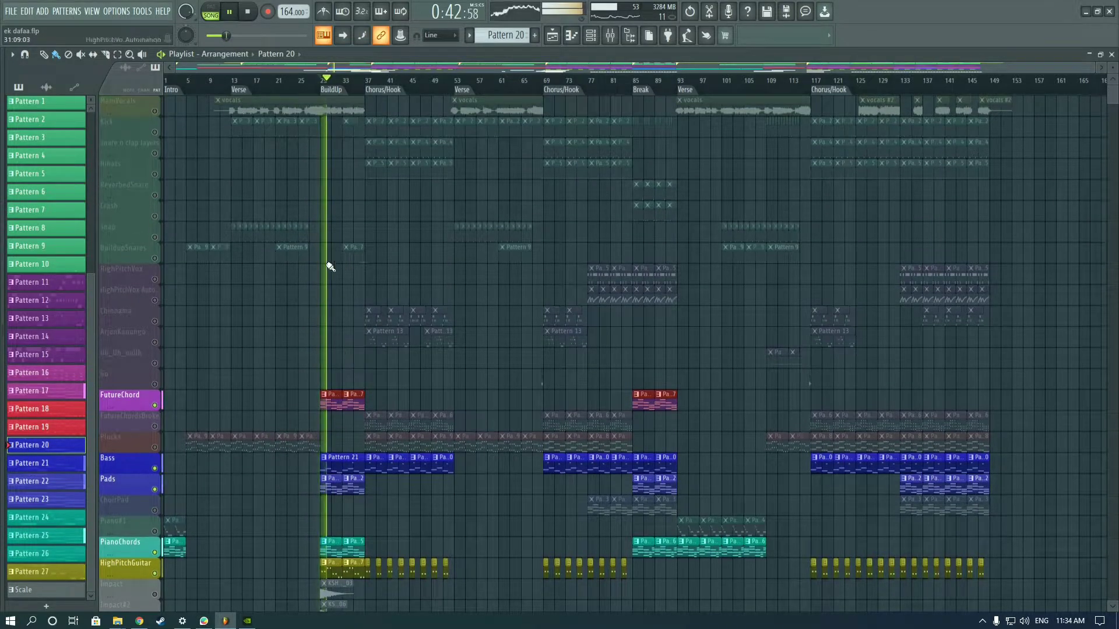
left_click(155, 111)
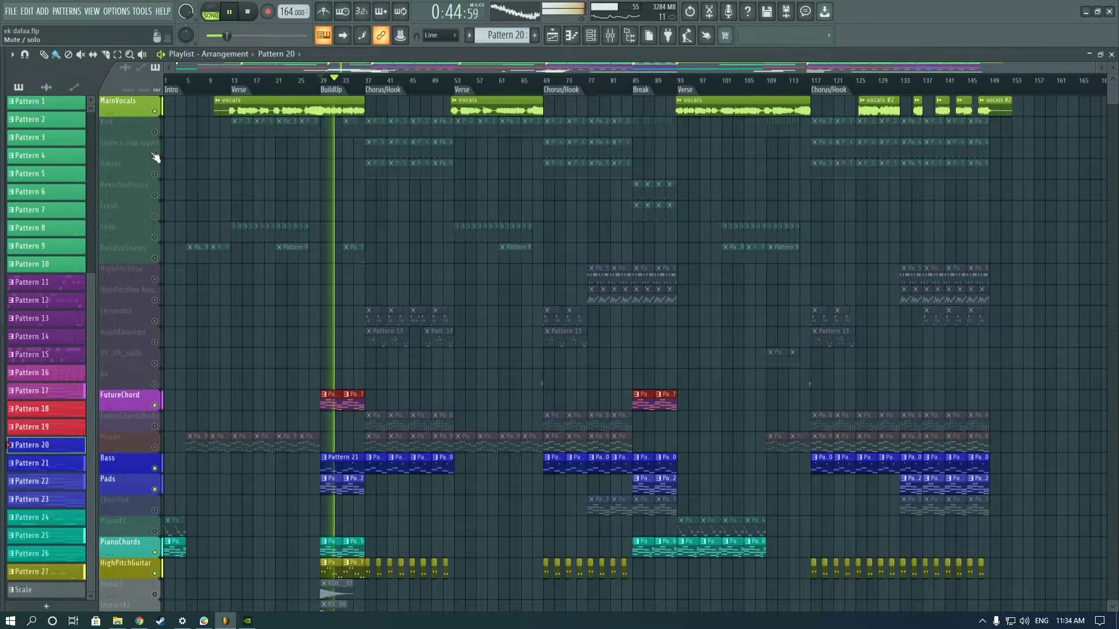
scroll(217, 192, "down", 2)
left_click(155, 195)
scroll(225, 303, "up", 2)
left_click(155, 133)
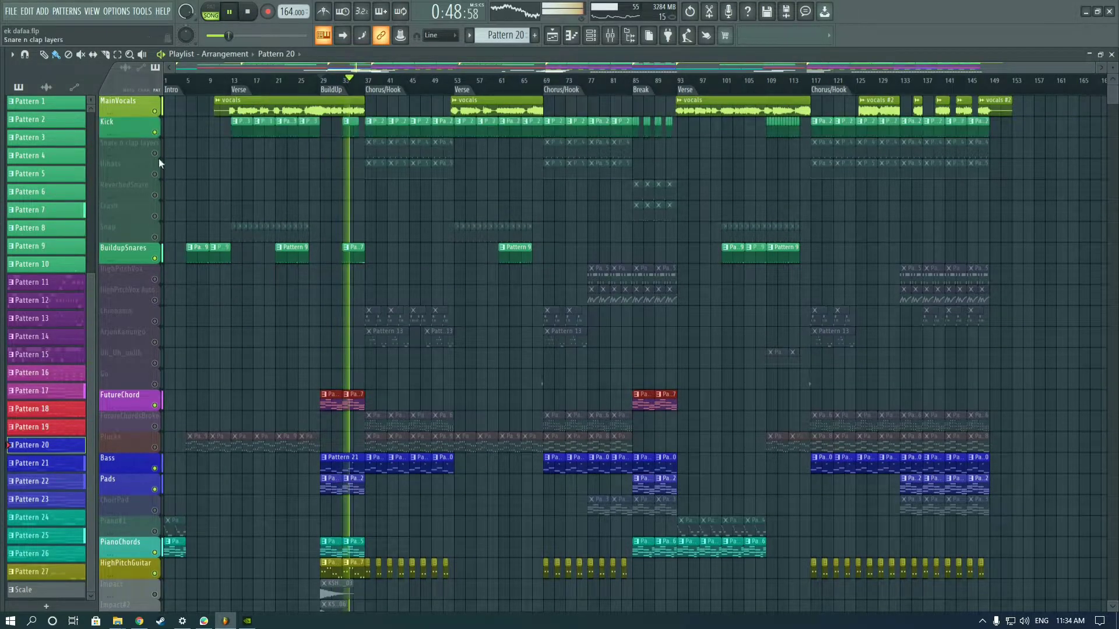
scroll(243, 325, "down", 6)
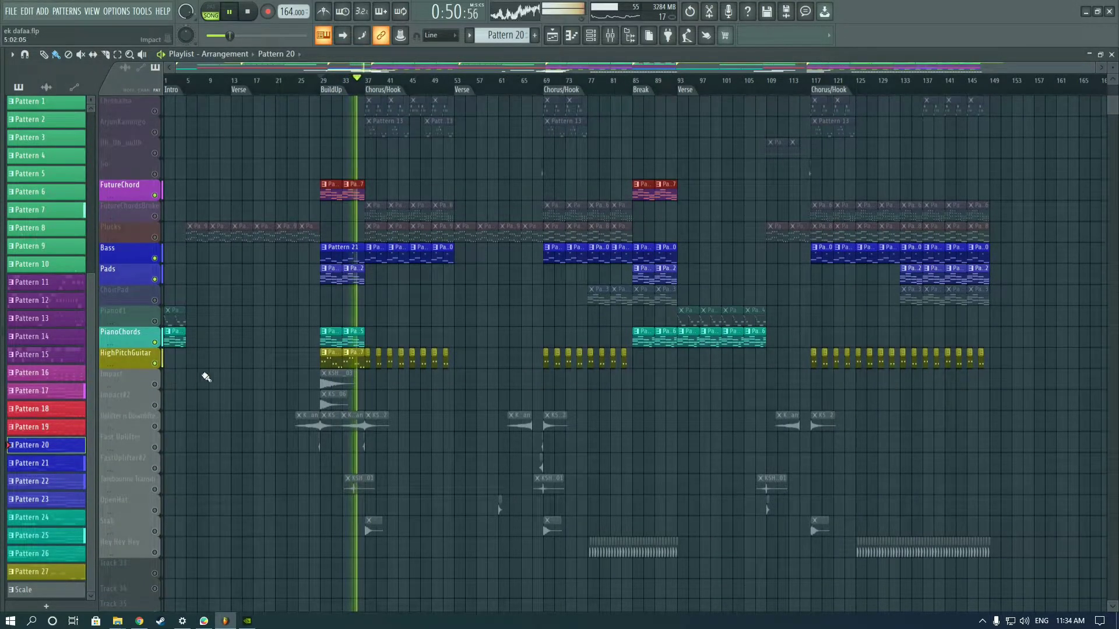
key("space")
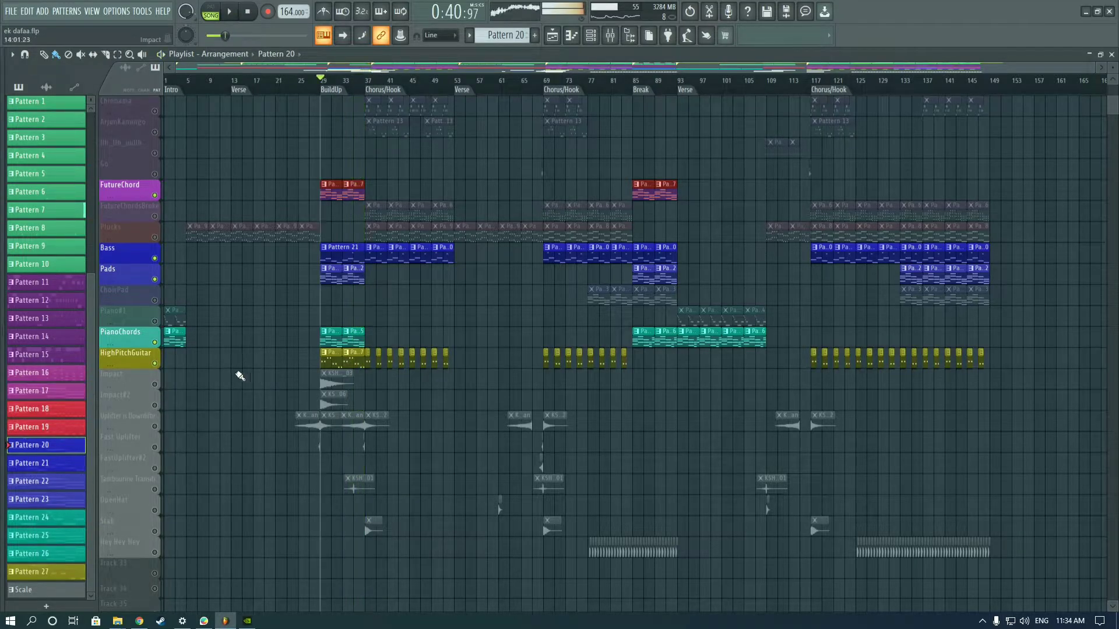
Step: Unmute the effects tracks from Impact to Hey Hey Hey and listen to the combined BuildUp from bar 29
left_click_drag(161, 436, 158, 500)
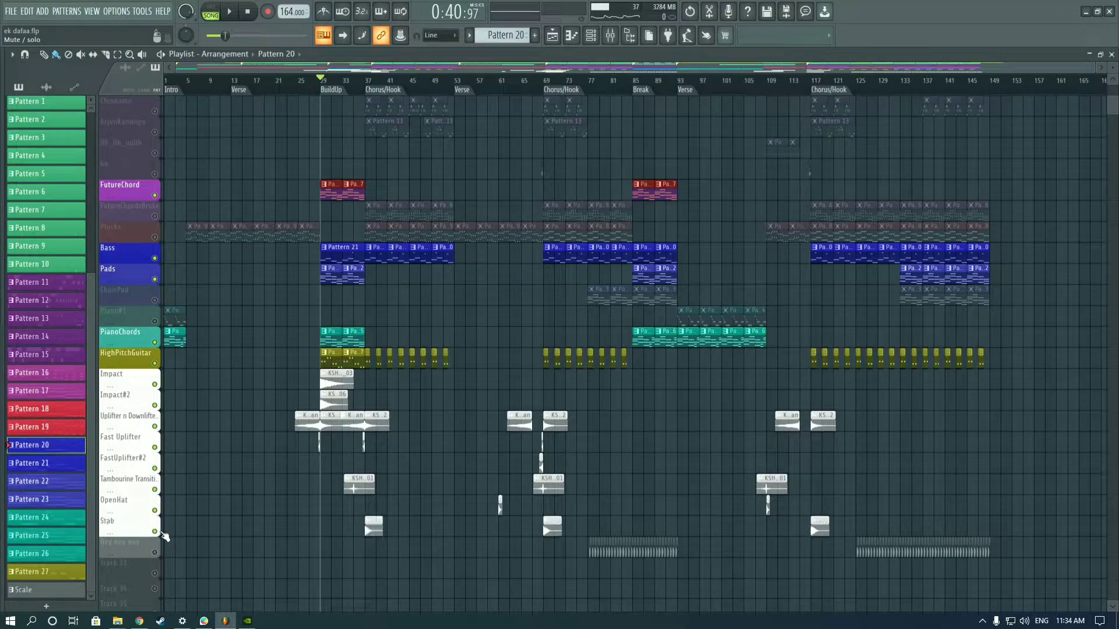
left_click(155, 553)
key("space")
scroll(367, 437, "up", 5)
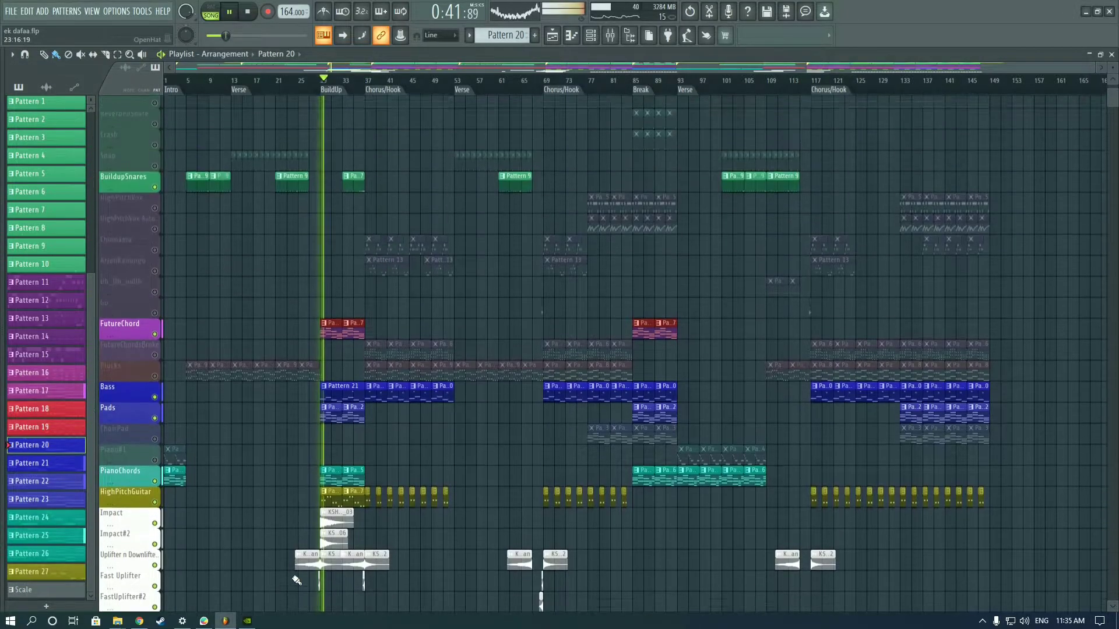
scroll(411, 467, "up", 2)
scroll(377, 487, "down", 7)
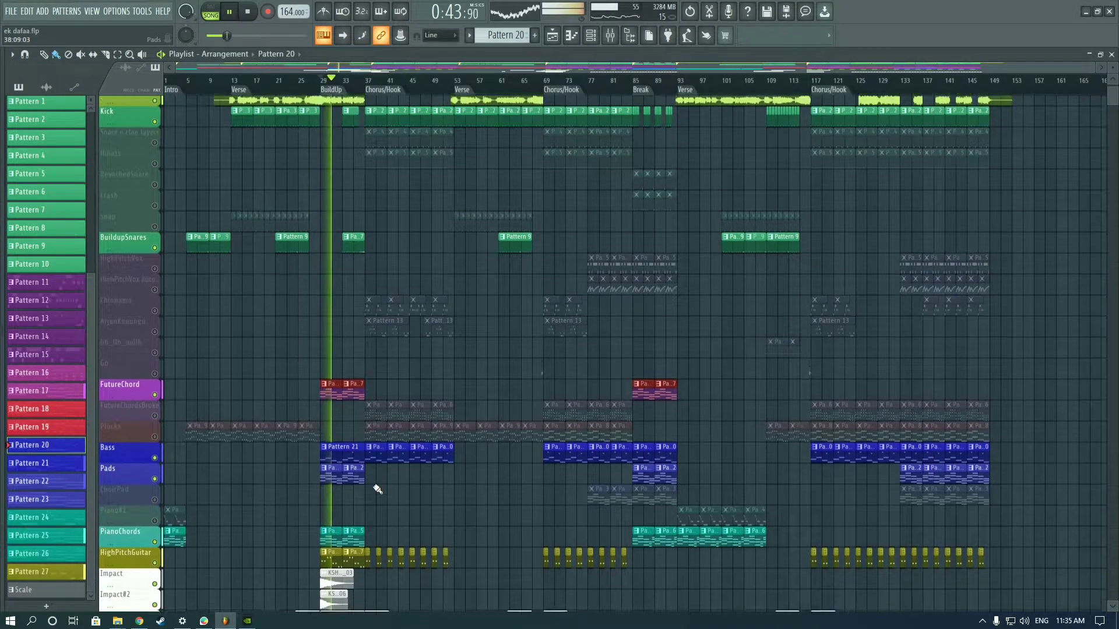
scroll(373, 488, "down", 1)
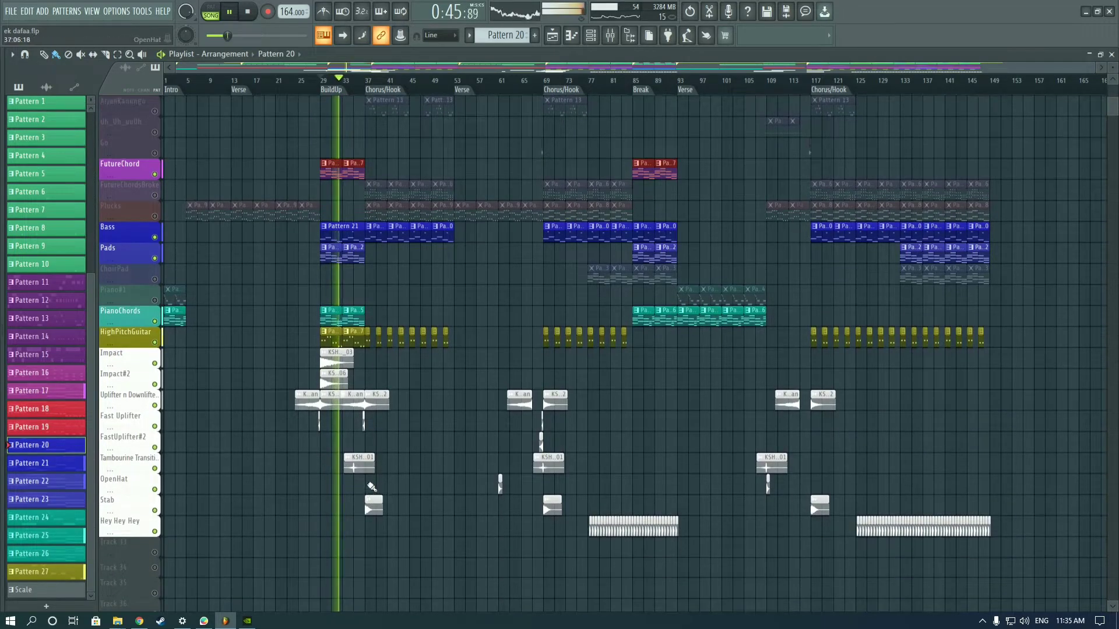
scroll(399, 391, "up", 5)
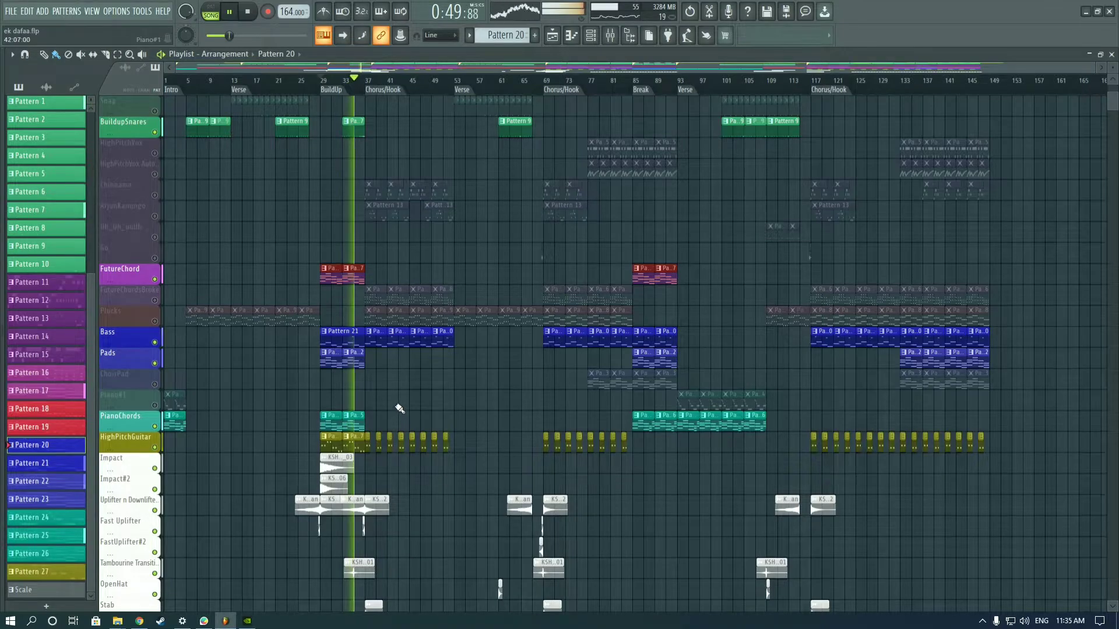
scroll(400, 403, "up", 5)
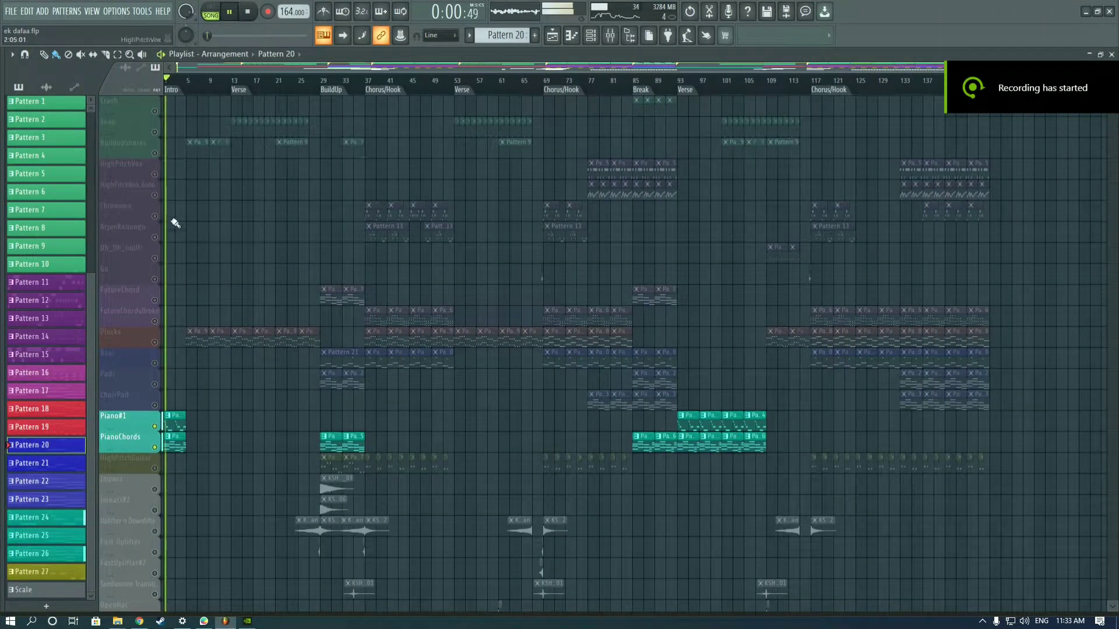
Step: Listen to the isolated Piano#1 and PianoChords tracks in the Intro, and play them again from the BuildUp marker
scroll(143, 519, "up", 3)
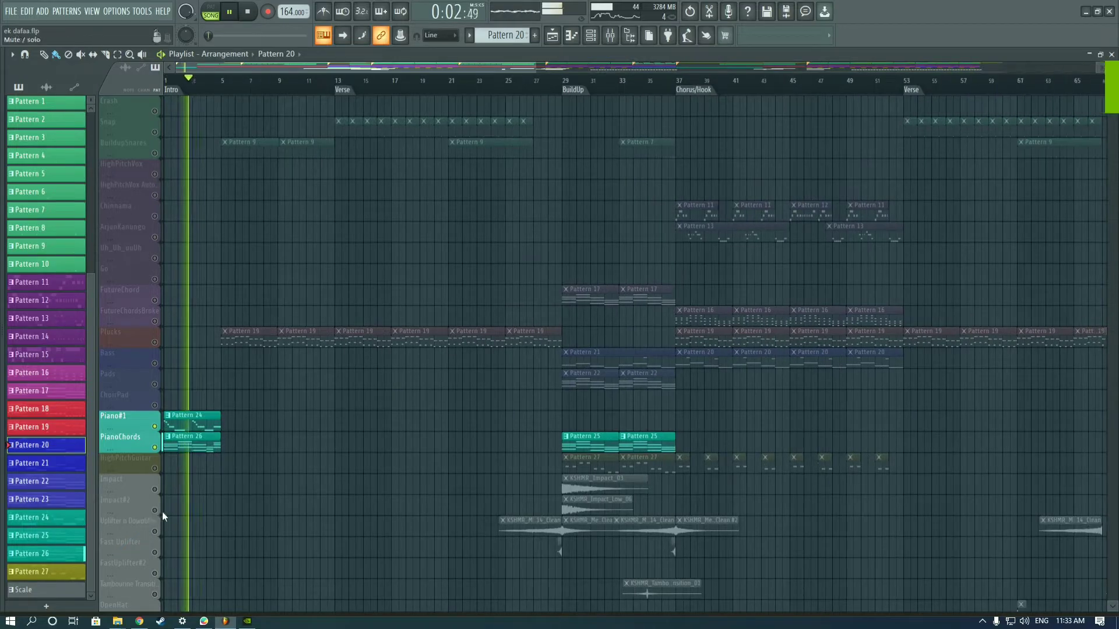
scroll(246, 499, "down", 3)
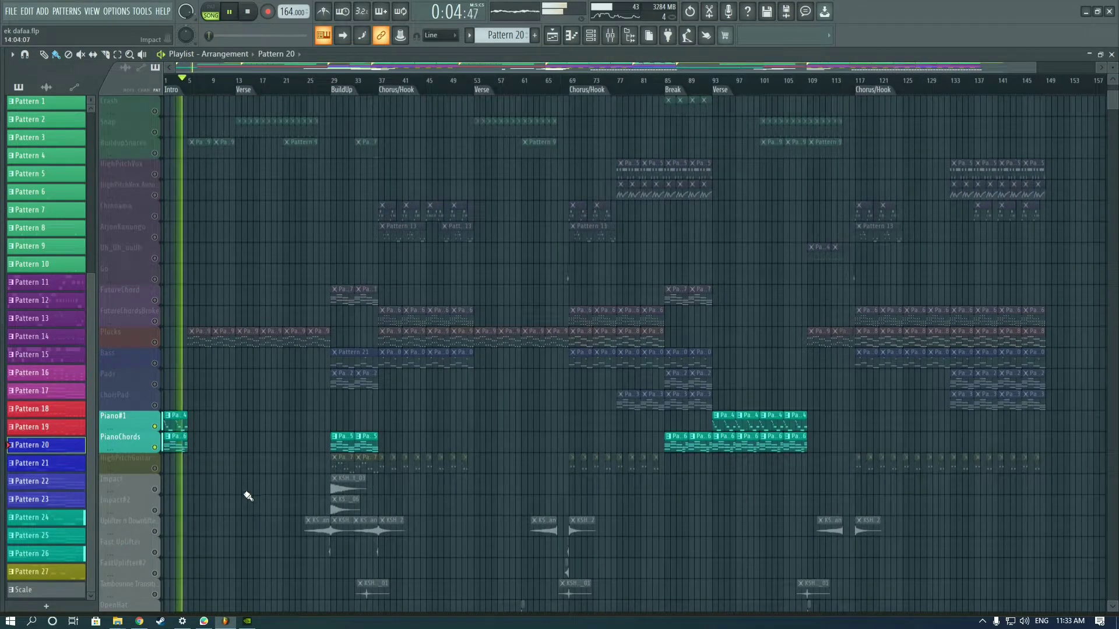
key("space")
left_click(348, 94)
key("space")
scroll(412, 419, "down", 1)
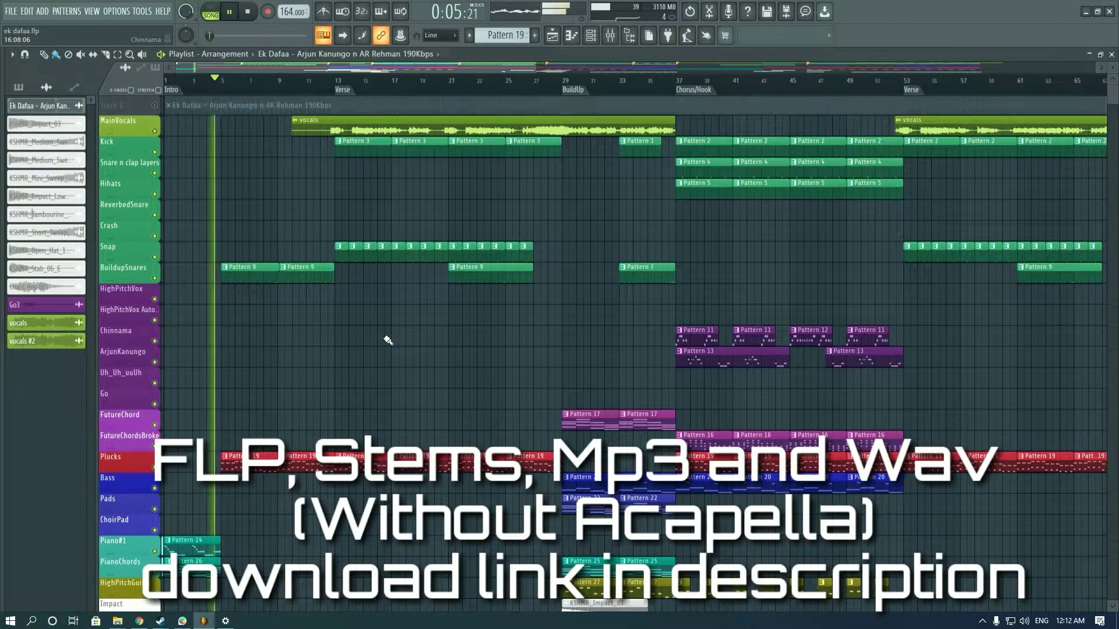
Step: Listen to the full arrangement from the Intro with all instrument, vocal and effects tracks active, looking over the whole track list
scroll(386, 339, "down", 3)
scroll(385, 338, "down", 2)
scroll(390, 350, "up", 3)
scroll(396, 365, "down", 1)
scroll(419, 352, "up", 5)
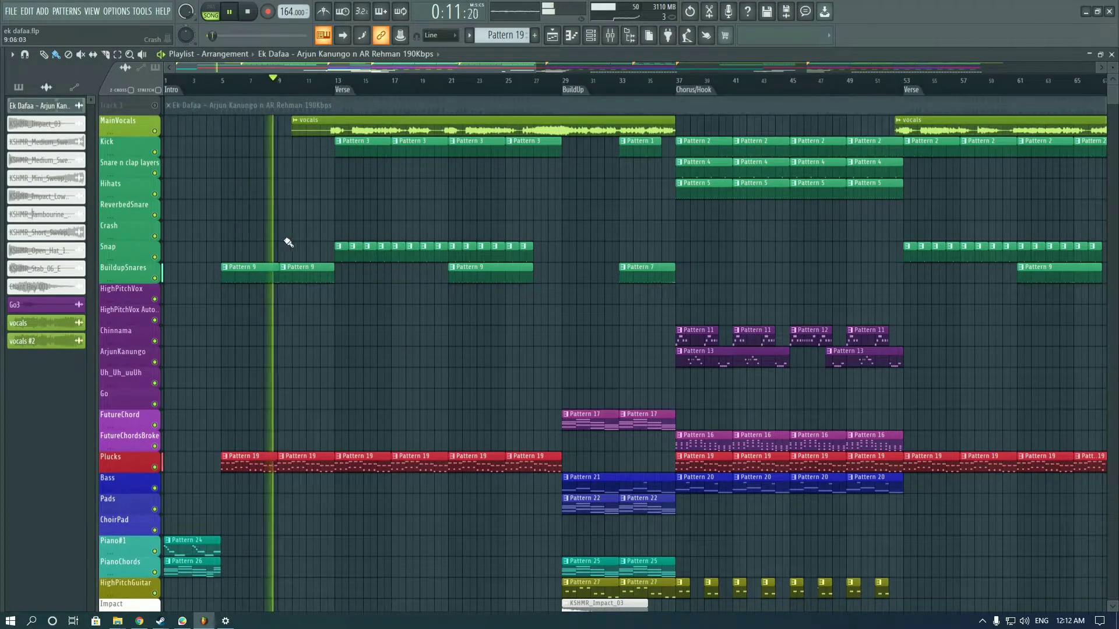
Step: Delete Track 1, which holds the muted Ek Dafaa reference audio, from the playlist
right_click(124, 109)
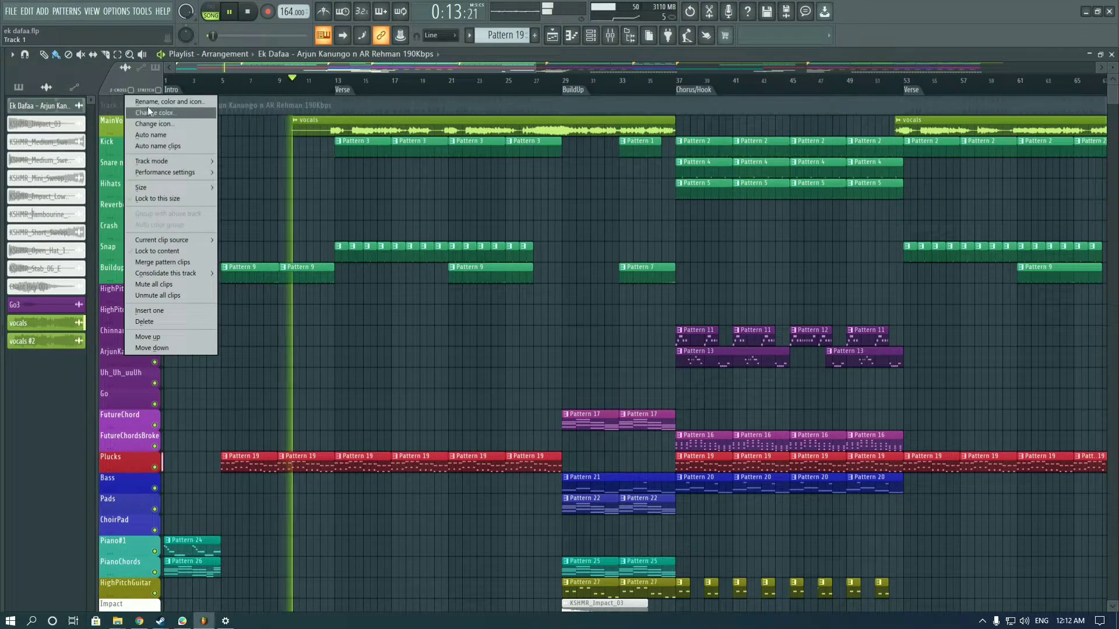
left_click(162, 322)
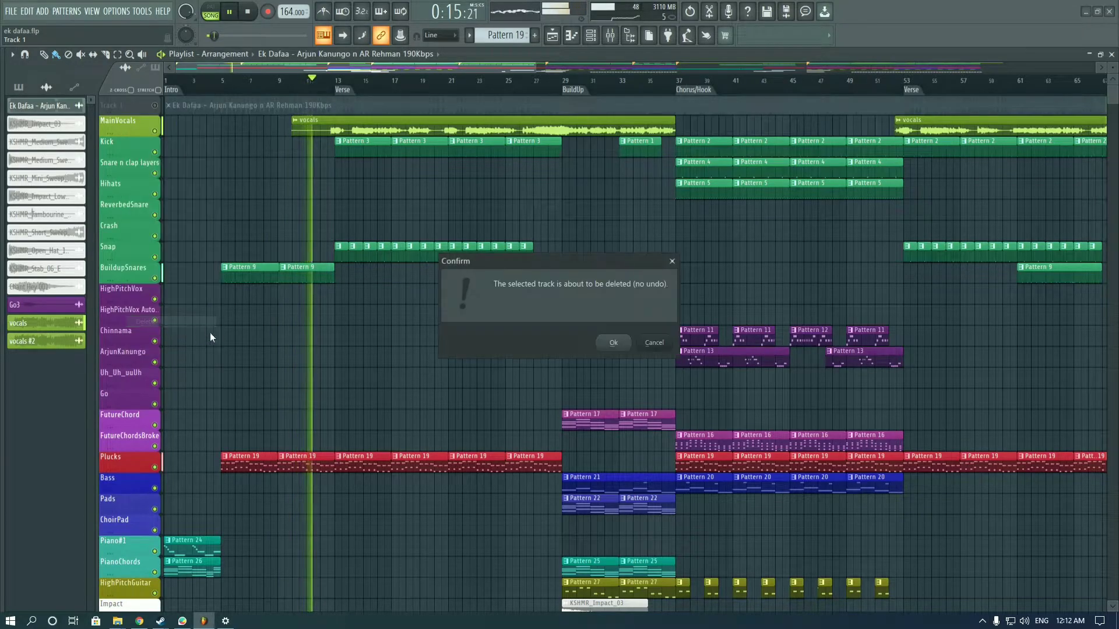
left_click(604, 345)
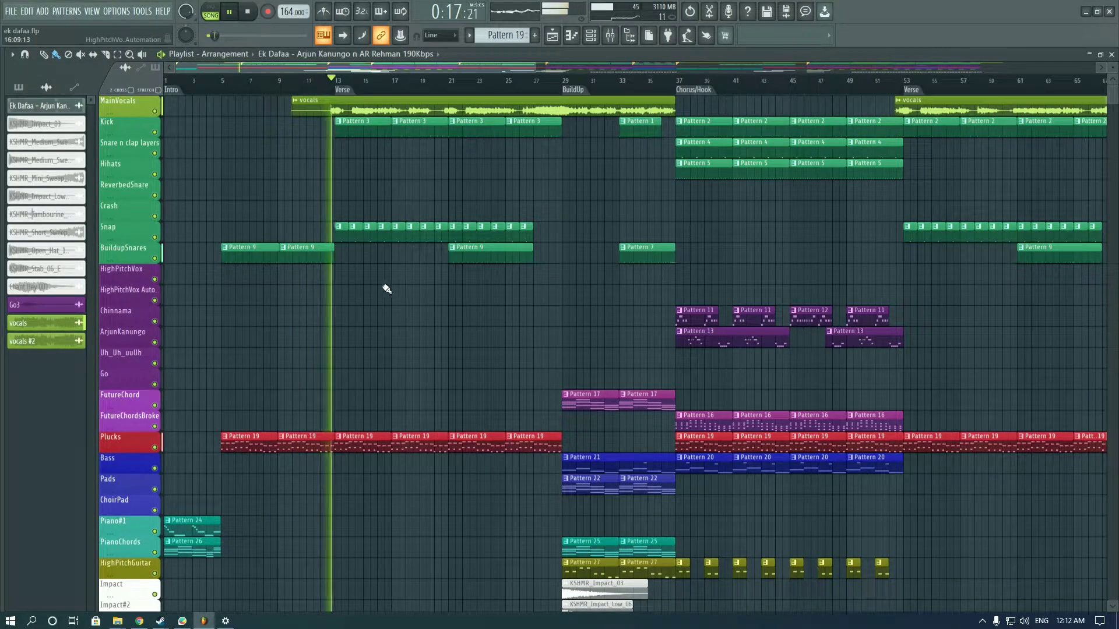
Step: Turn on auto-scrolling so the playlist follows playback, and look over the tracks of the full arrangement
left_click(344, 36)
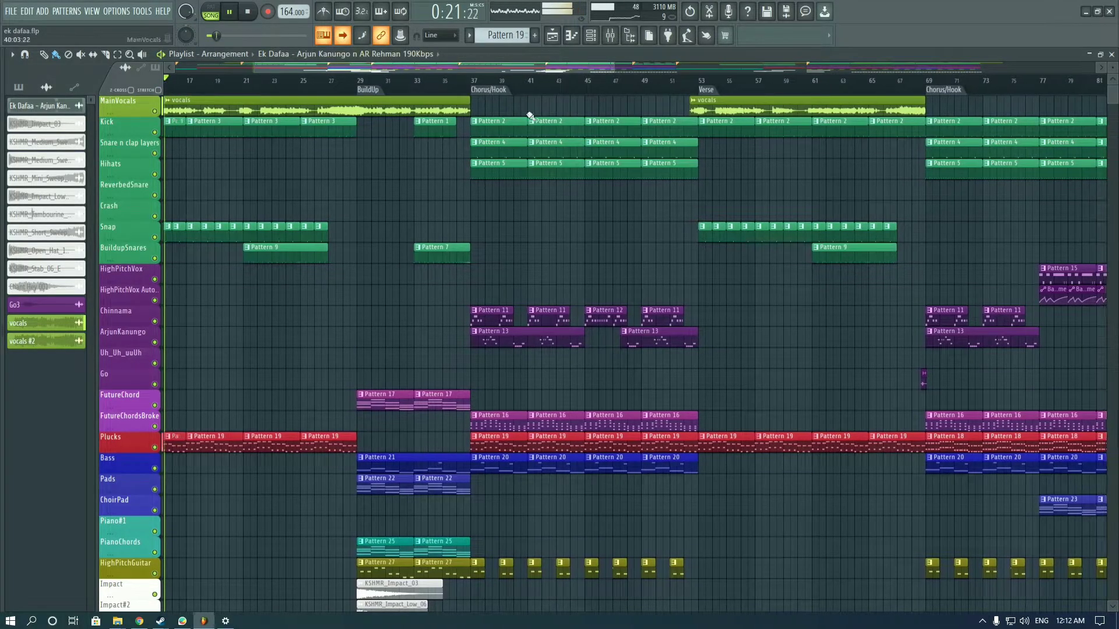
scroll(536, 164, "down", 4)
scroll(721, 183, "up", 4)
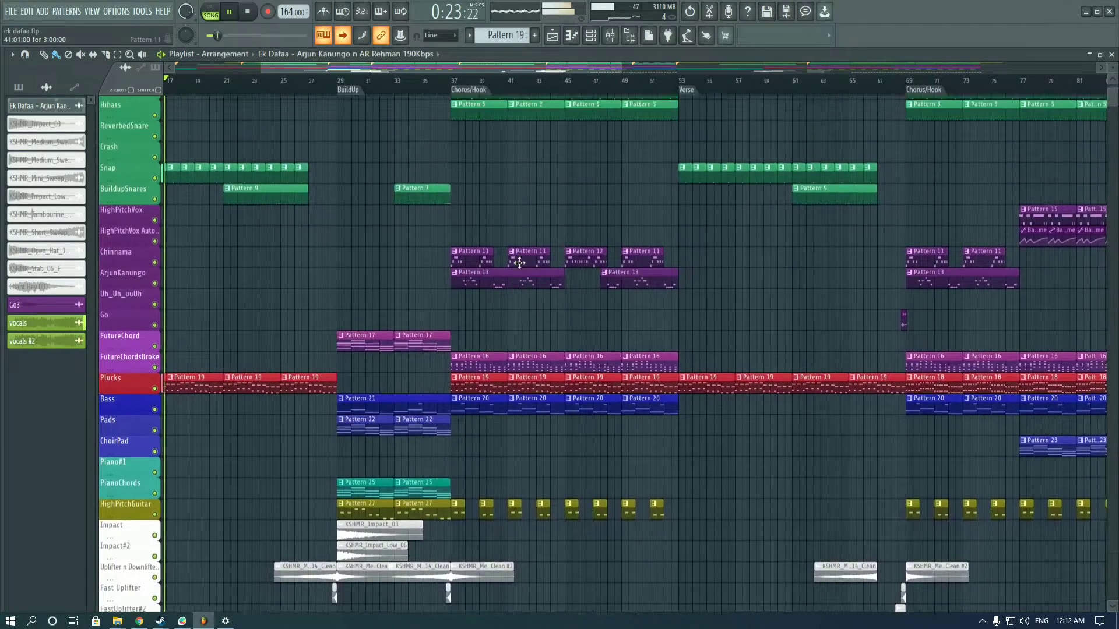
Step: Look over the playlist tracks from the vocals down to the Hey Hey Hey effects while the verse, BuildUp and first Chorus/Hook play
scroll(720, 184, "down", 1, "alt")
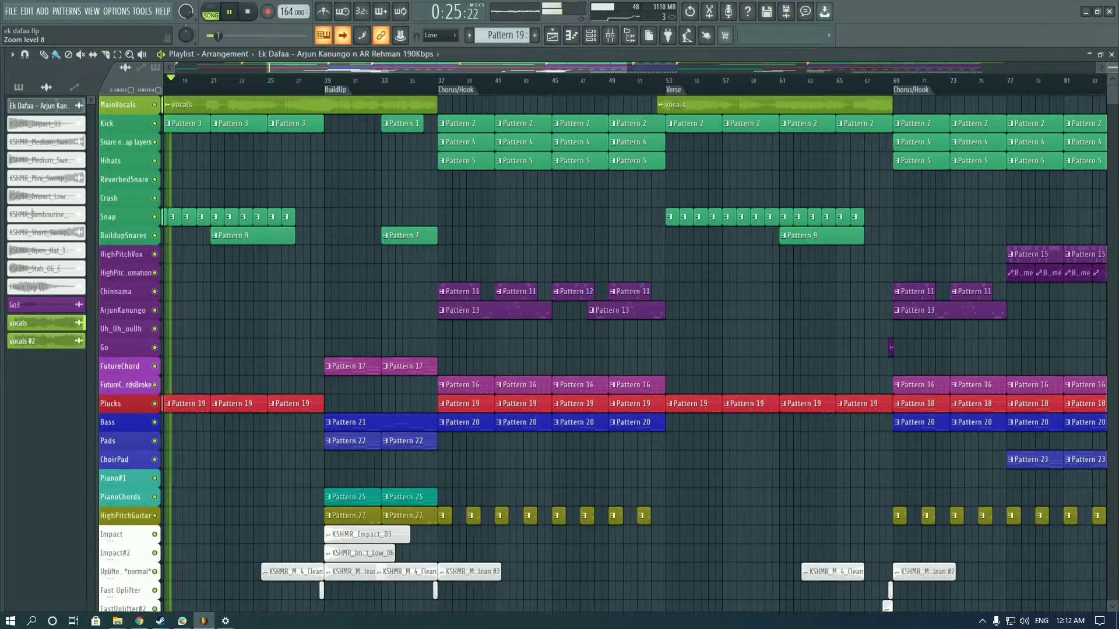
scroll(1109, 66, "up", 2)
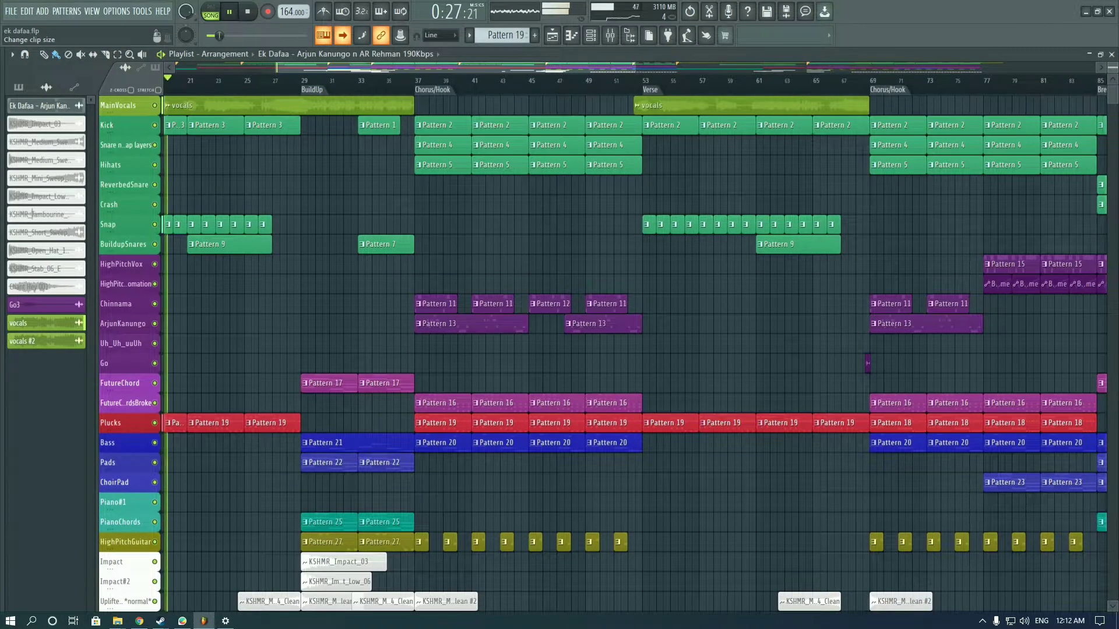
scroll(1023, 207, "down", 4)
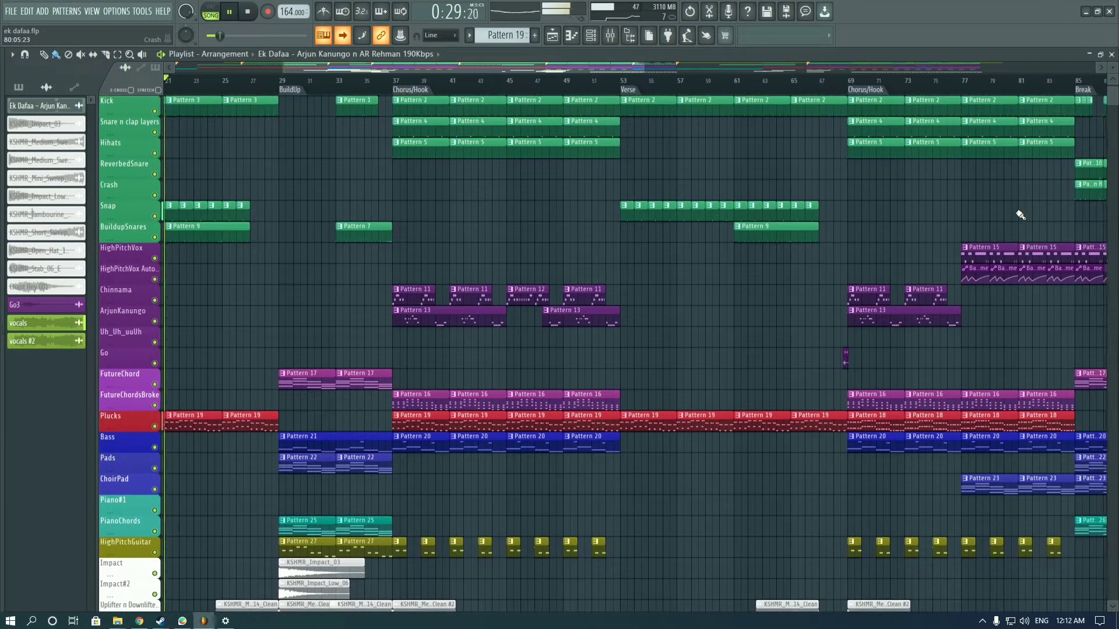
scroll(1017, 212, "down", 4)
scroll(1015, 215, "up", 6)
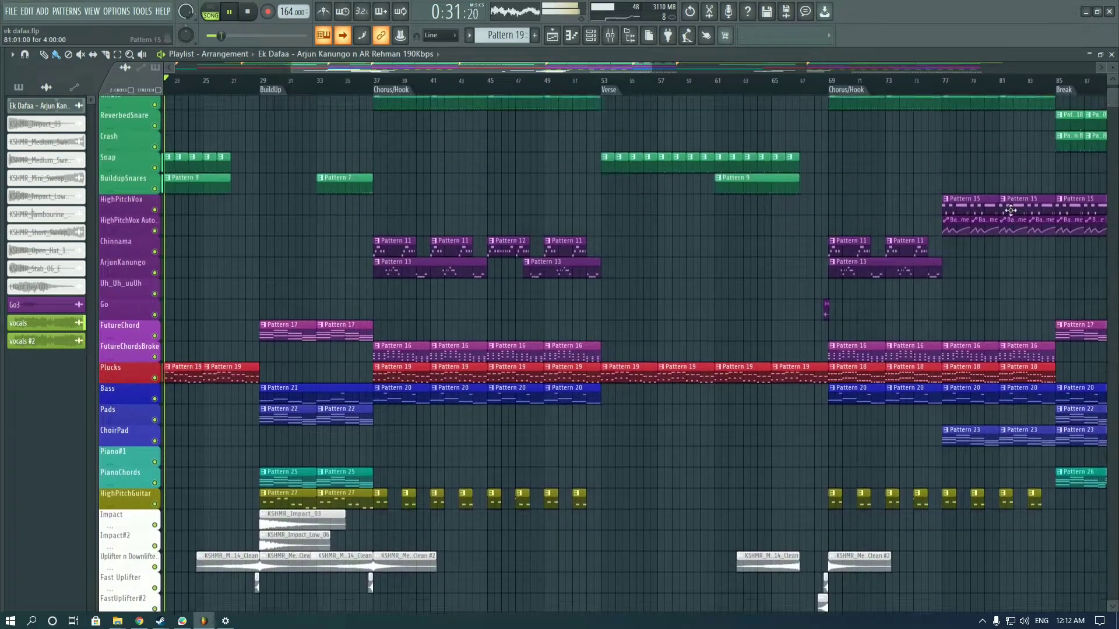
scroll(1014, 216, "up", 1)
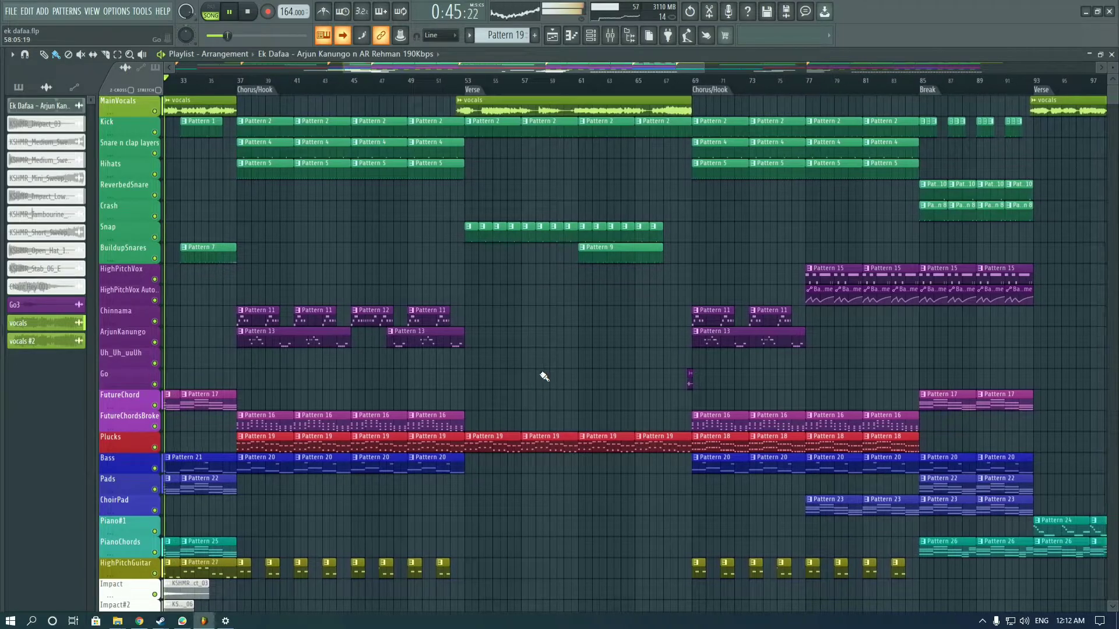
scroll(474, 408, "down", 4)
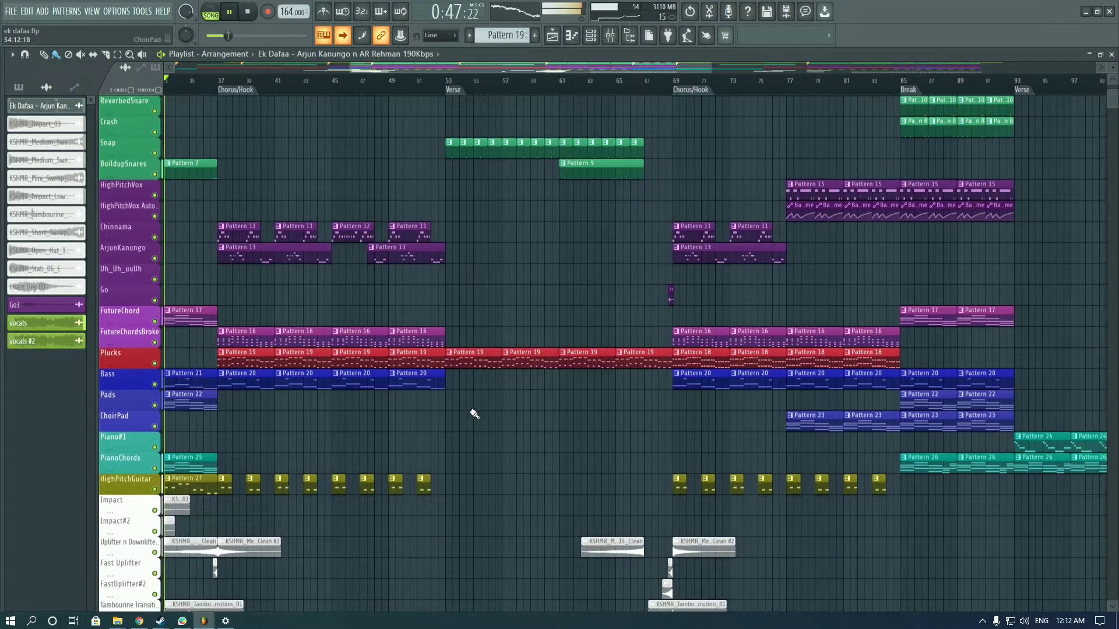
scroll(487, 417, "up", 4)
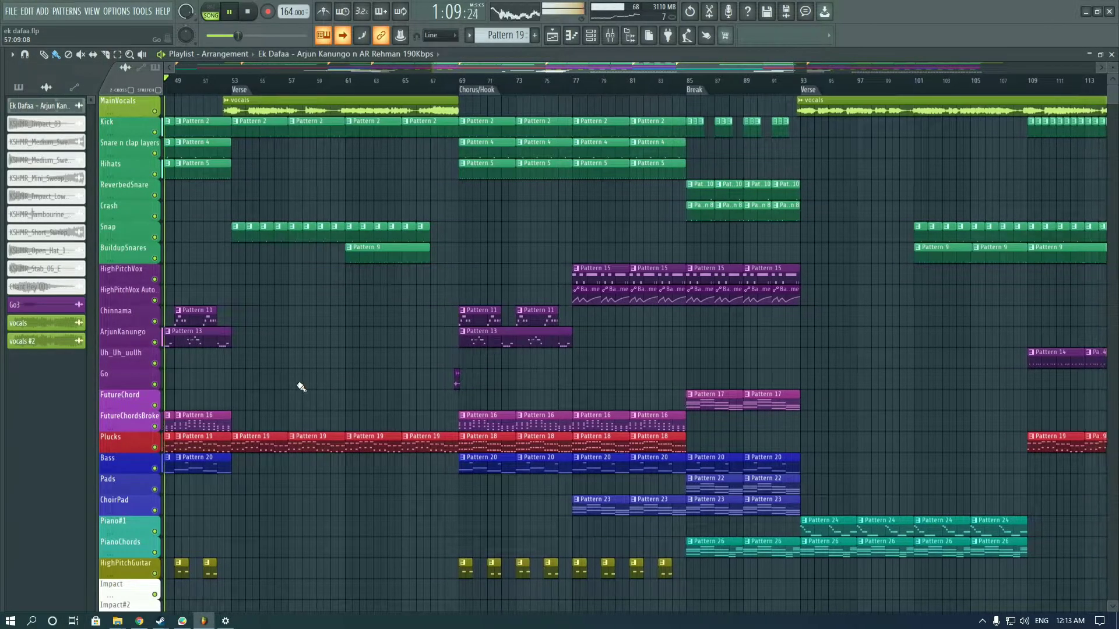
scroll(300, 387, "down", 8)
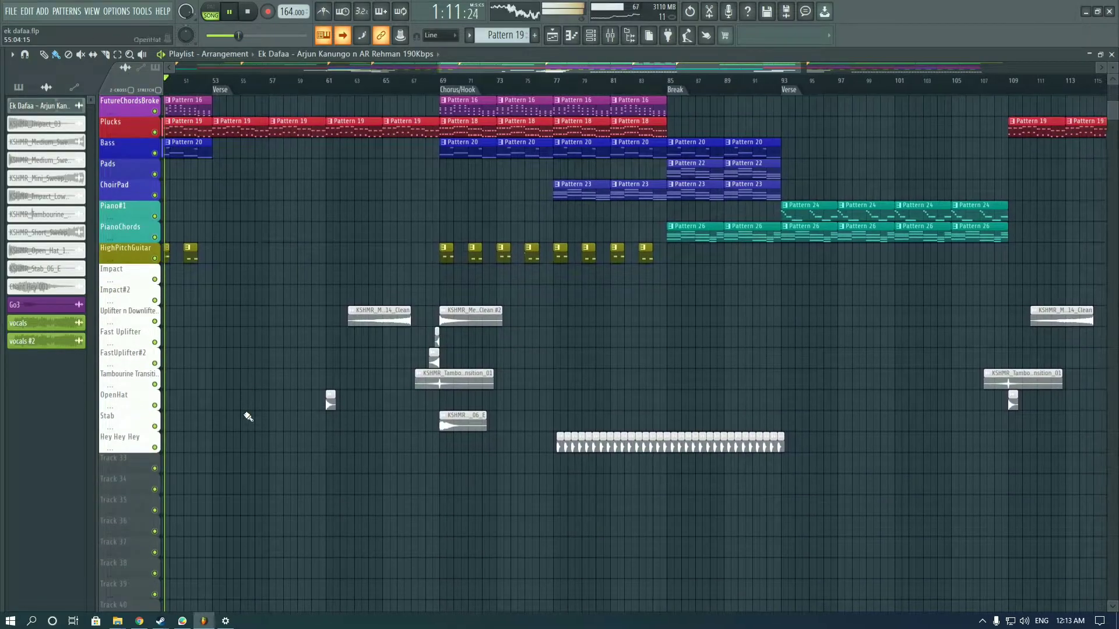
scroll(268, 466, "up", 8)
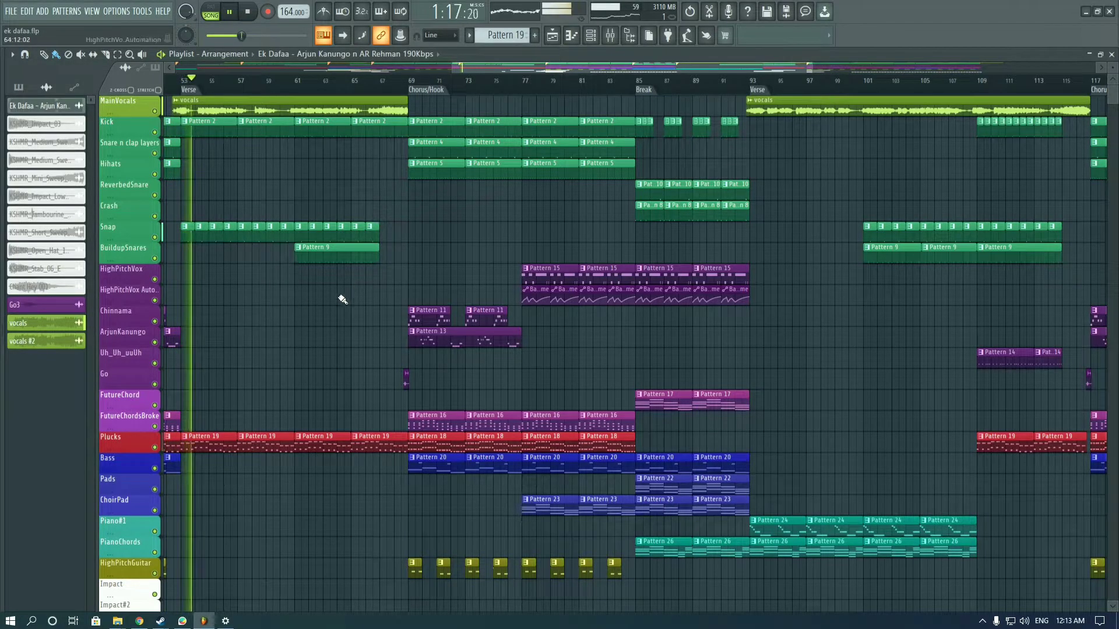
Step: Open a Pattern 19 clip from the Plucks track in the piano roll and view the pattern's layered channels in the channel rack
scroll(347, 294, "up", 3)
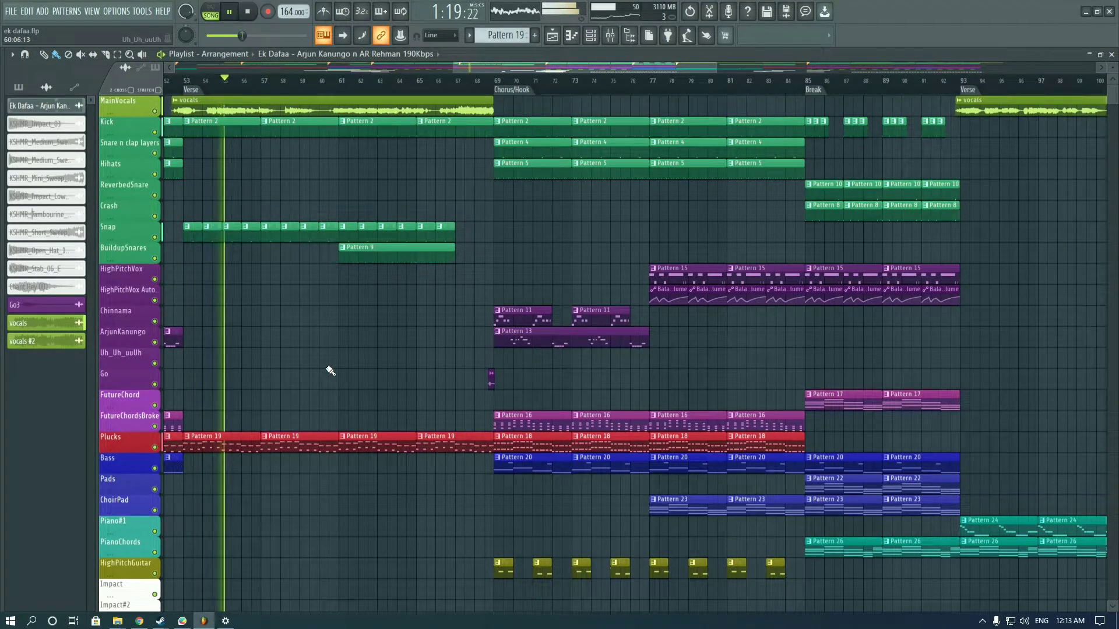
scroll(330, 371, "down", 2)
double_click(375, 363)
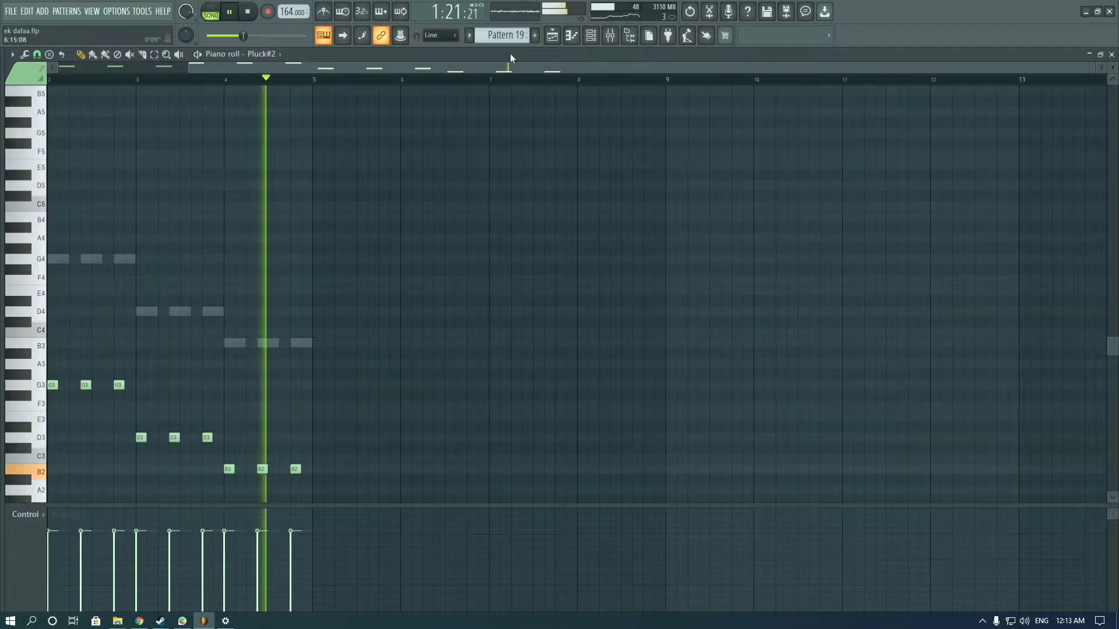
key("F6")
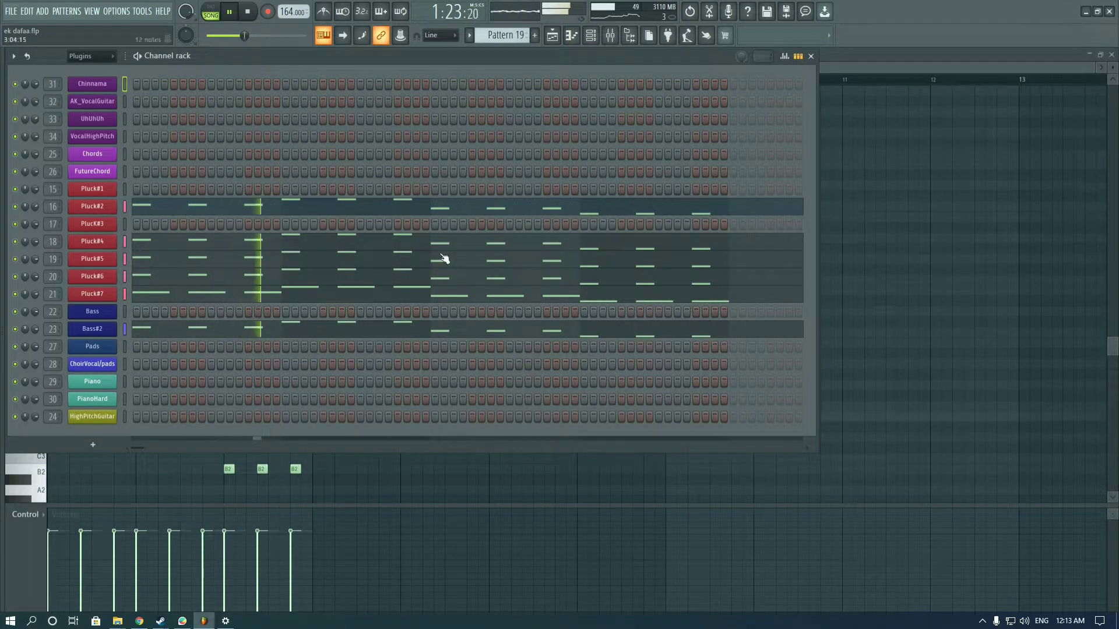
Step: Examine the levels of the pluck tracks in the mixer and return to the playlist
left_click(611, 36)
scroll(375, 362, "up", 5)
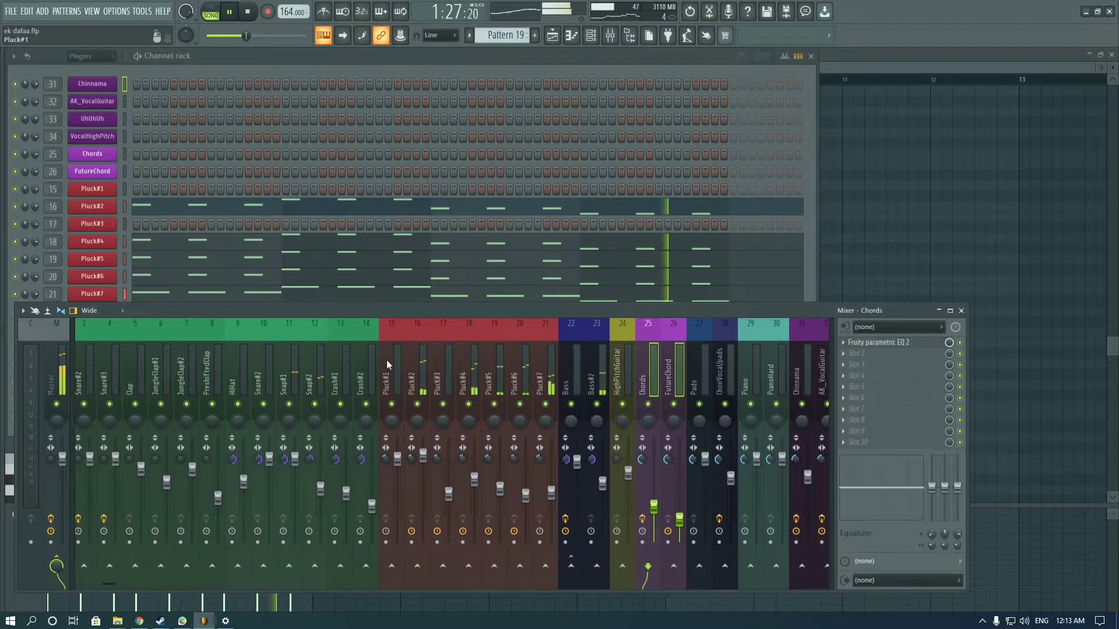
left_click(553, 36)
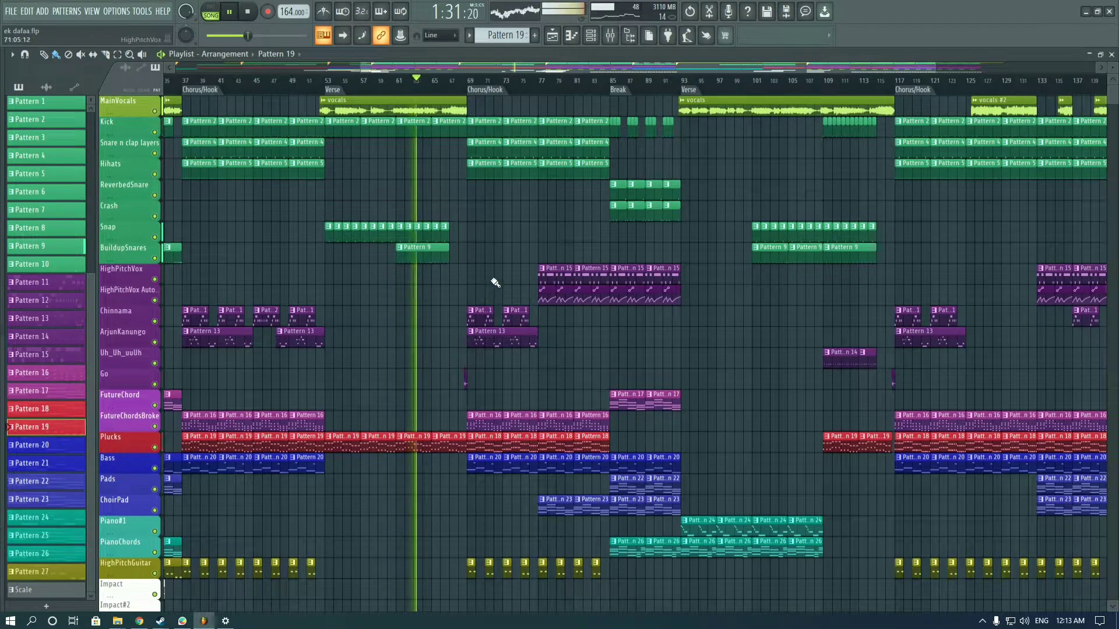
Step: Raise the volume of the vocals mixer track slightly during playback and close the mixer
key("F9")
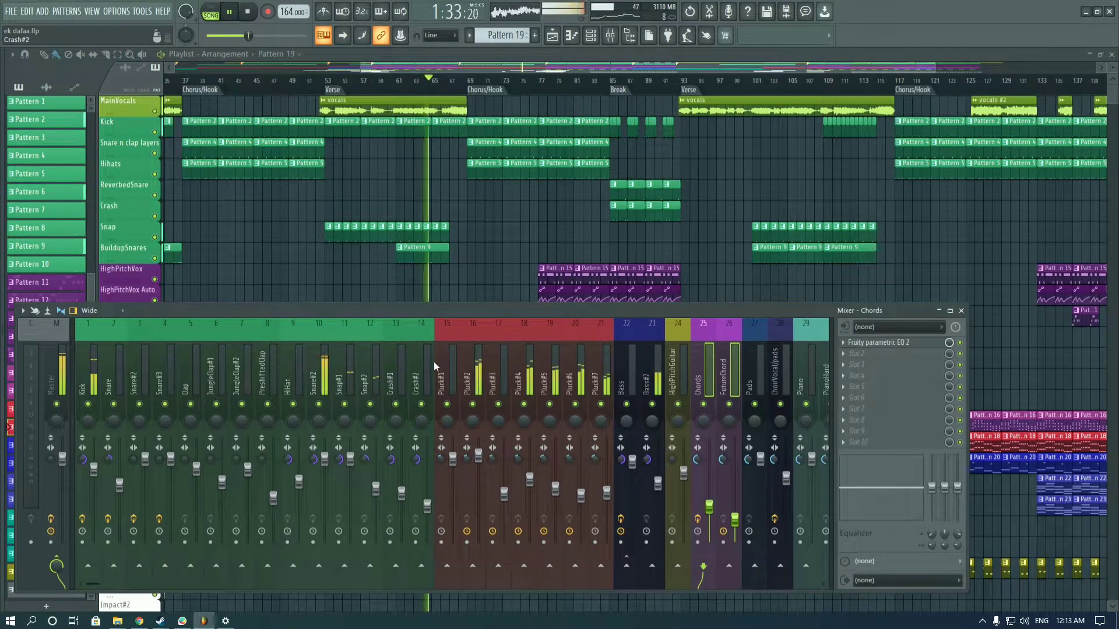
scroll(434, 362, "down", 4)
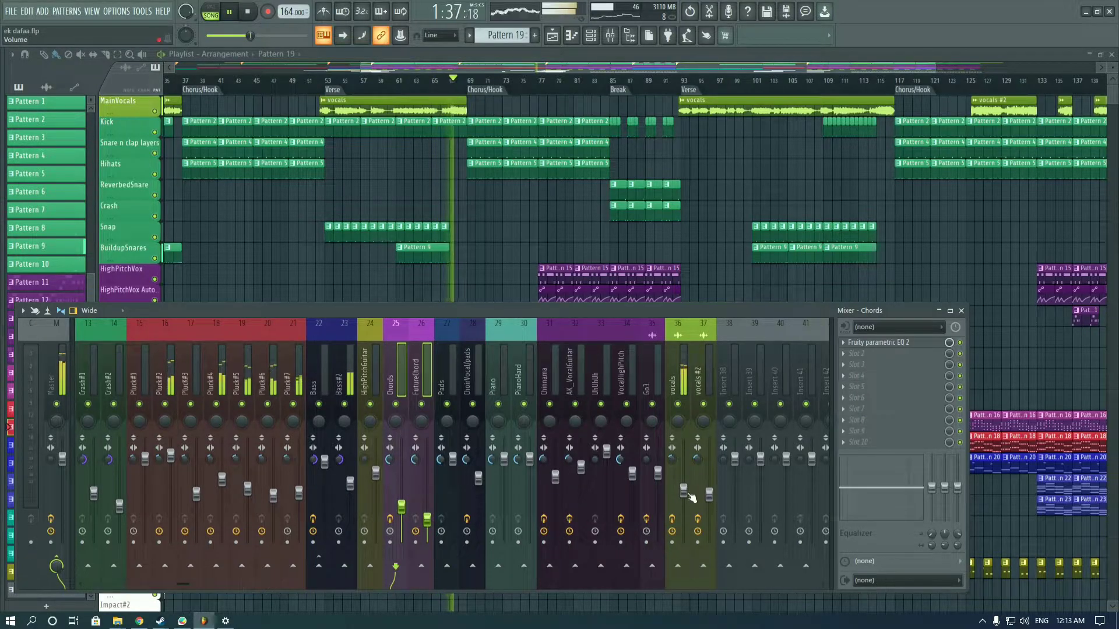
left_click_drag(685, 493, 687, 486)
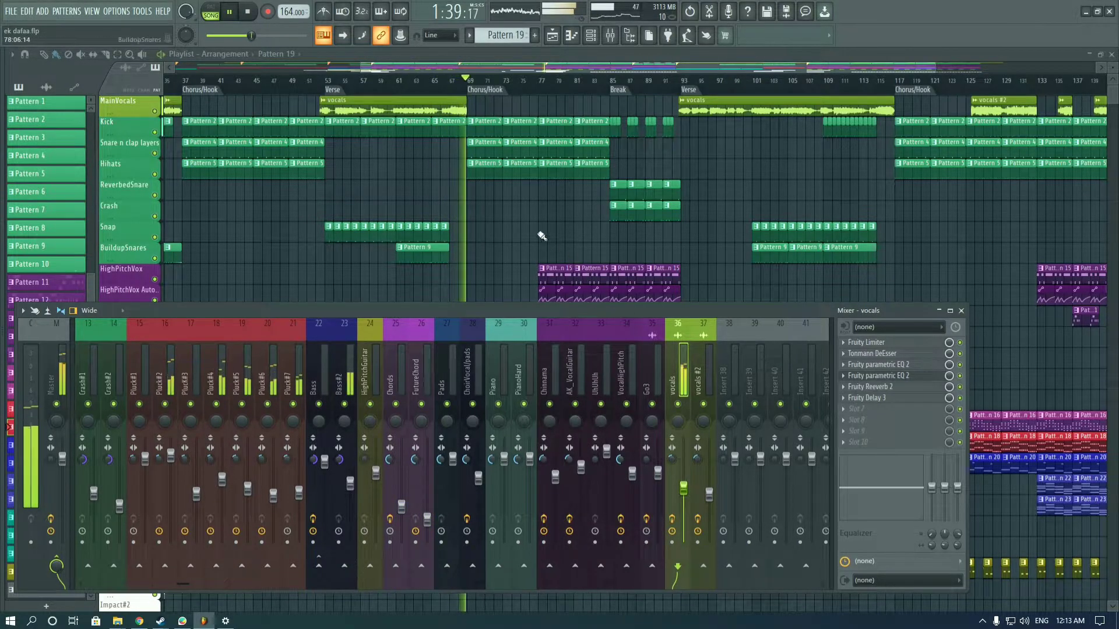
key("F9")
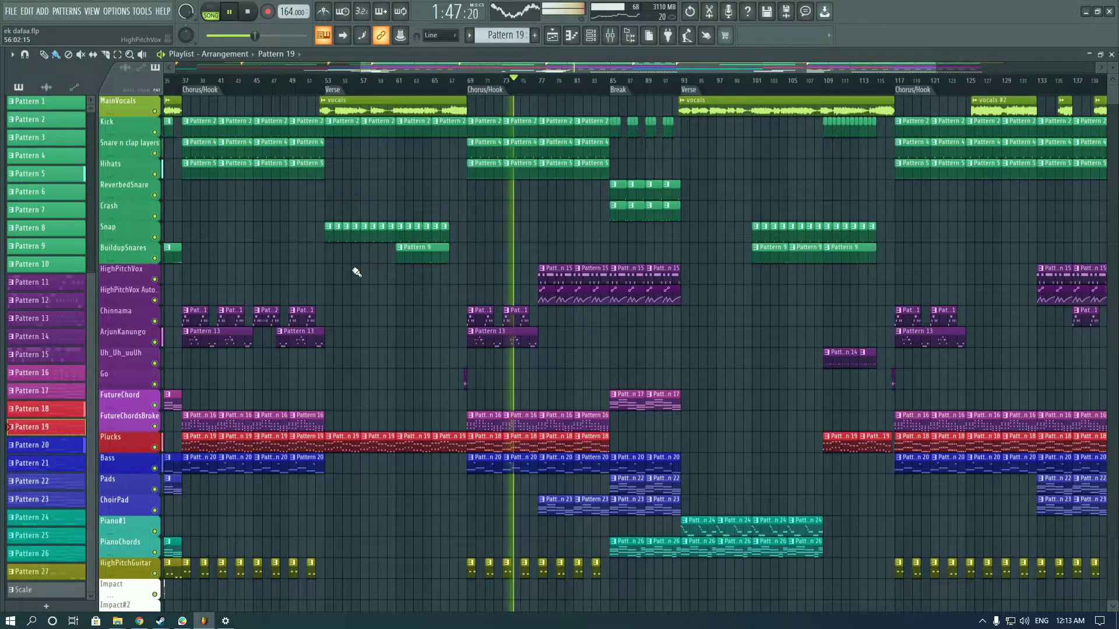
Step: Look over the instrument and effects tracks down to Hey Hey Hey while the second Chorus/Hook plays
scroll(813, 395, "down", 1)
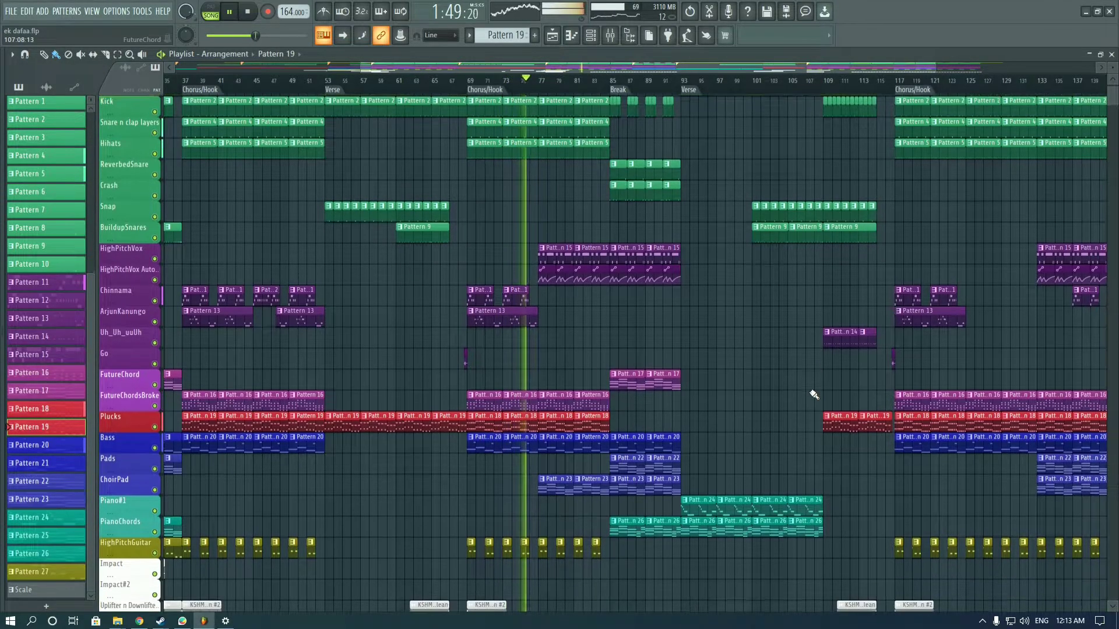
scroll(813, 395, "down", 6)
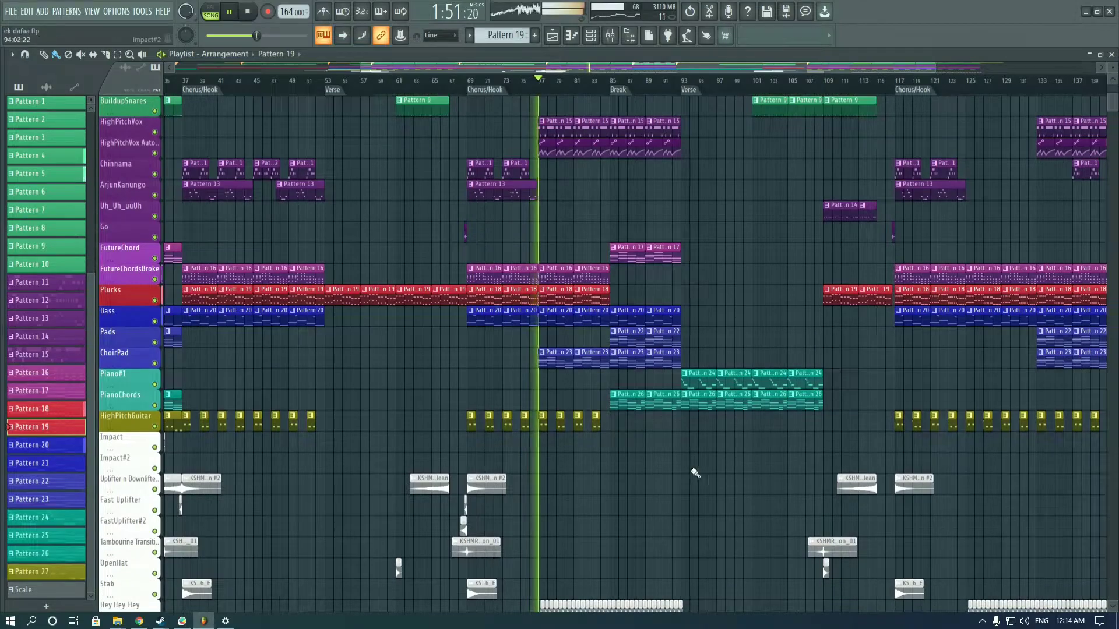
scroll(695, 473, "down", 5)
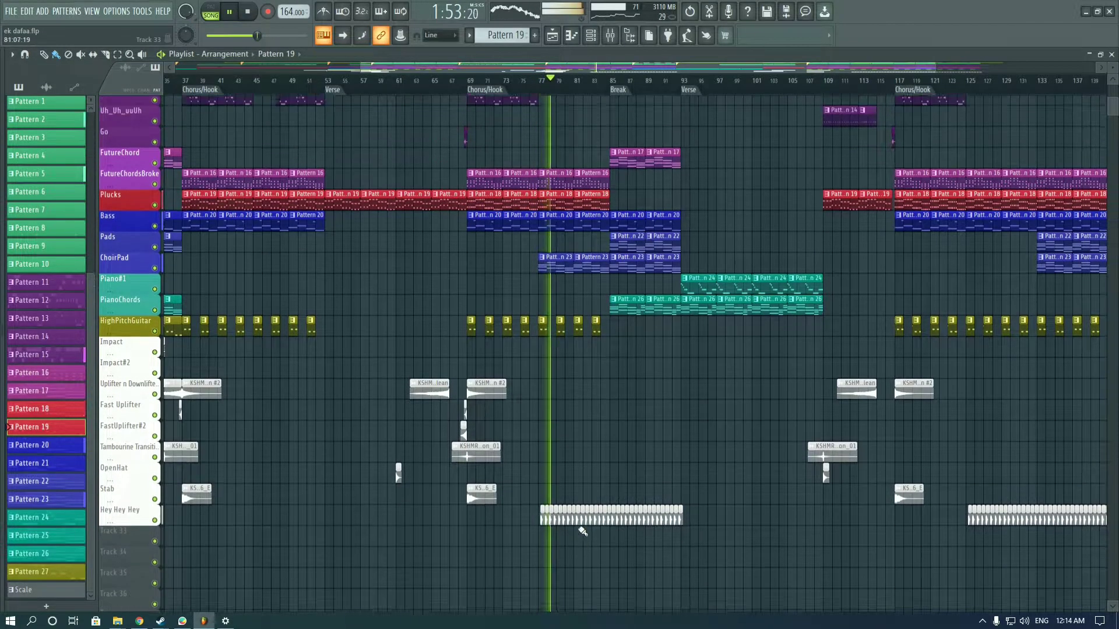
scroll(581, 530, "up", 12)
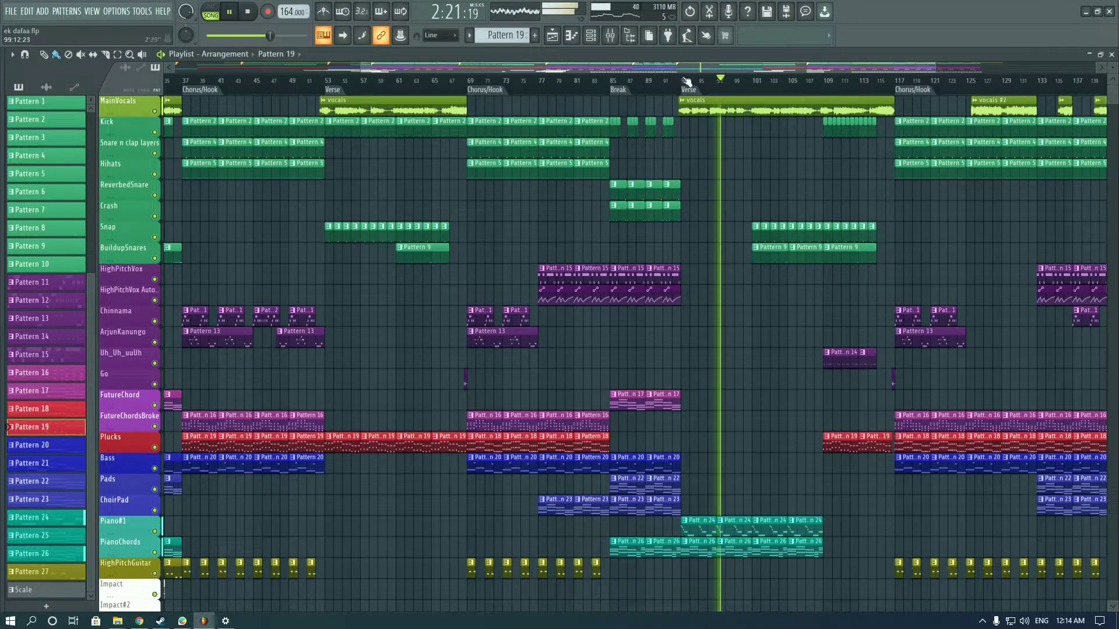
Step: Examine all tracks in the later part of the arrangement, from the Break to the final Chorus/Hook, during playback
left_click_drag(387, 68, 593, 72)
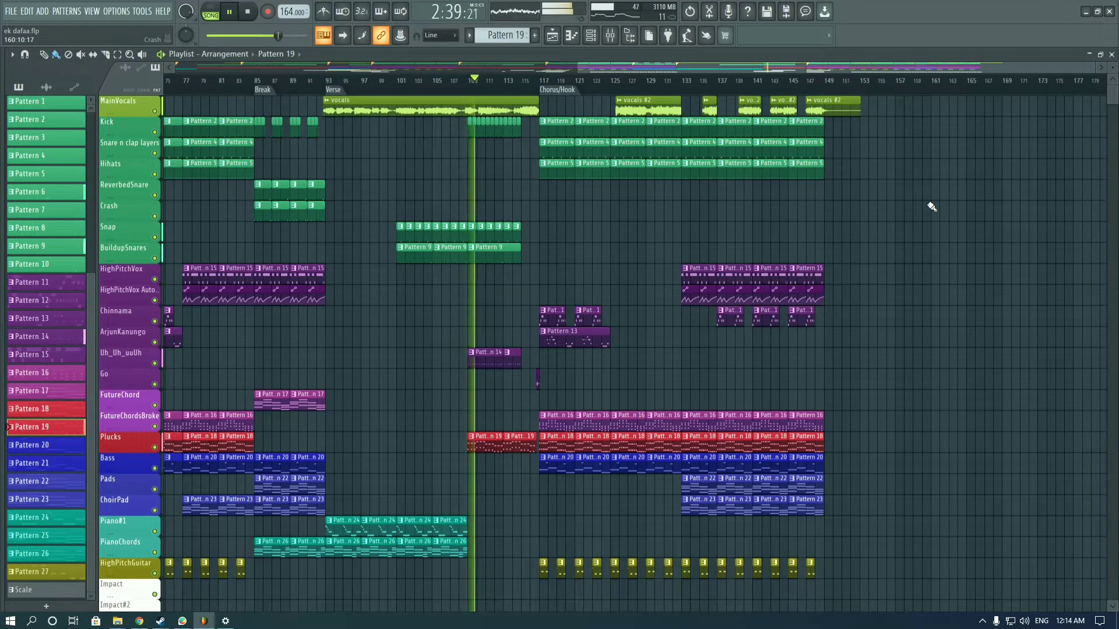
scroll(898, 254, "down", 1)
scroll(880, 292, "up", 1)
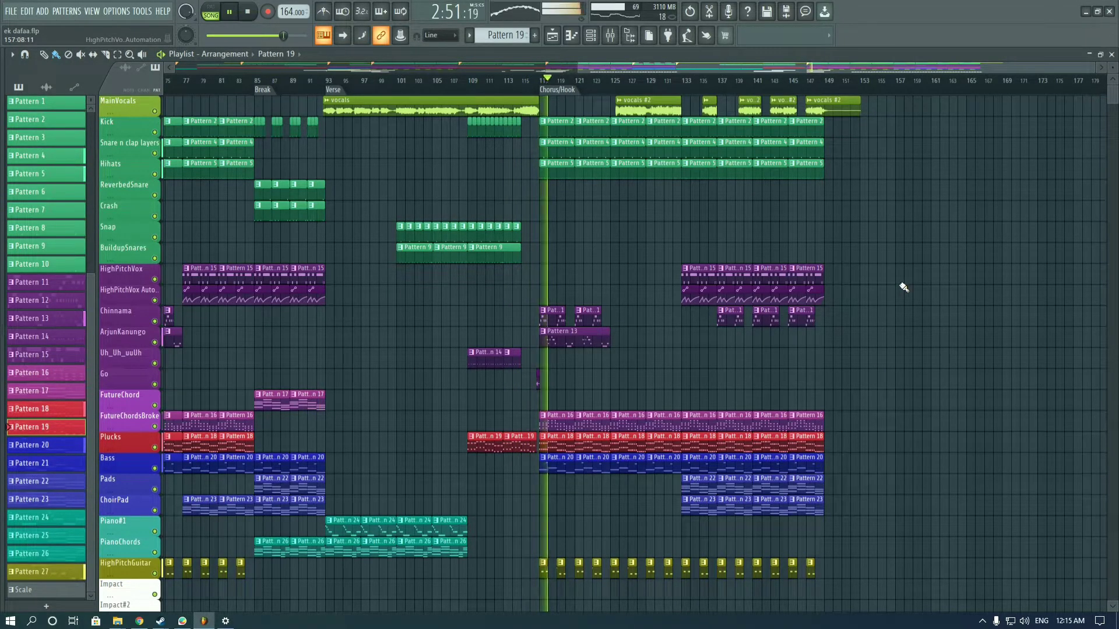
scroll(904, 285, "down", 10)
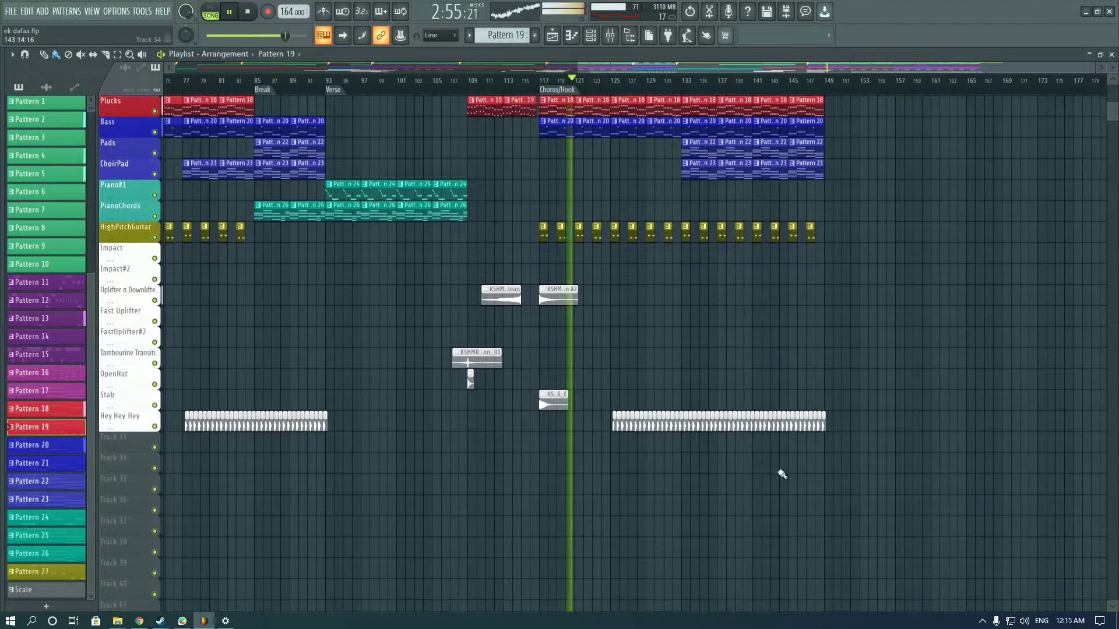
scroll(781, 469, "up", 10)
scroll(914, 454, "up", 3)
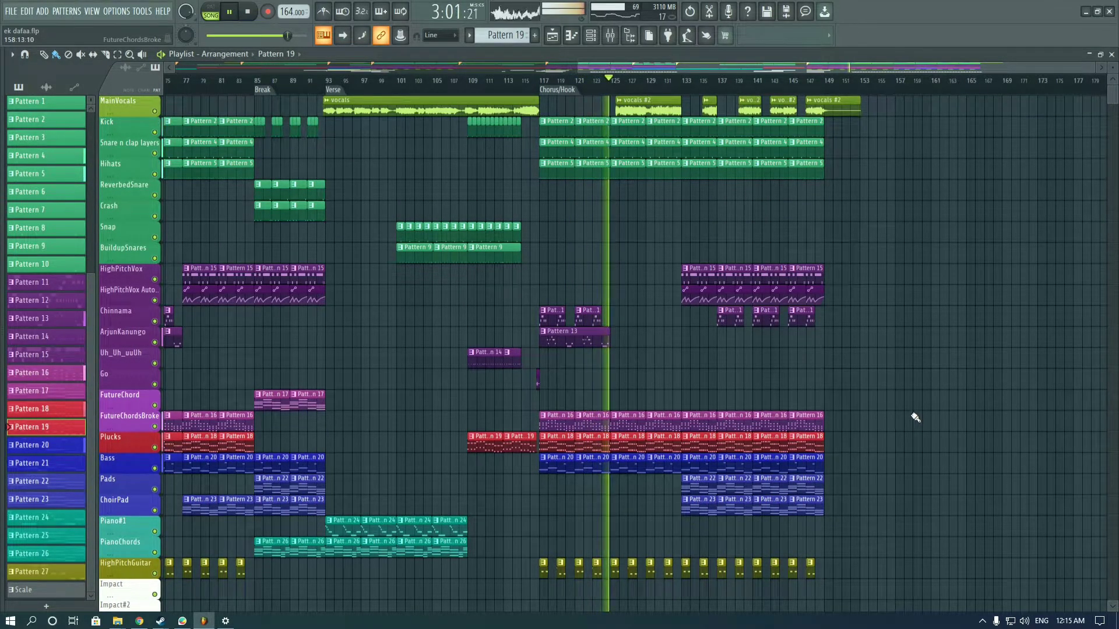
Step: Show the whole arrangement from the Intro to the end and look over all its instrument, vocal and effects tracks
left_click_drag(580, 66, 170, 66)
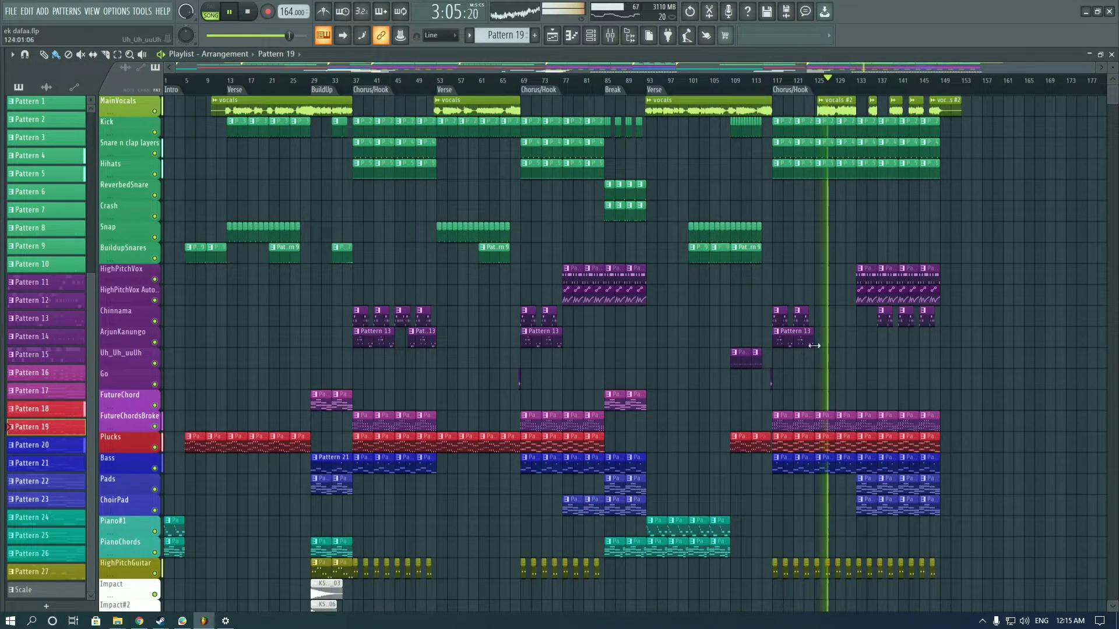
scroll(830, 345, "down", 7)
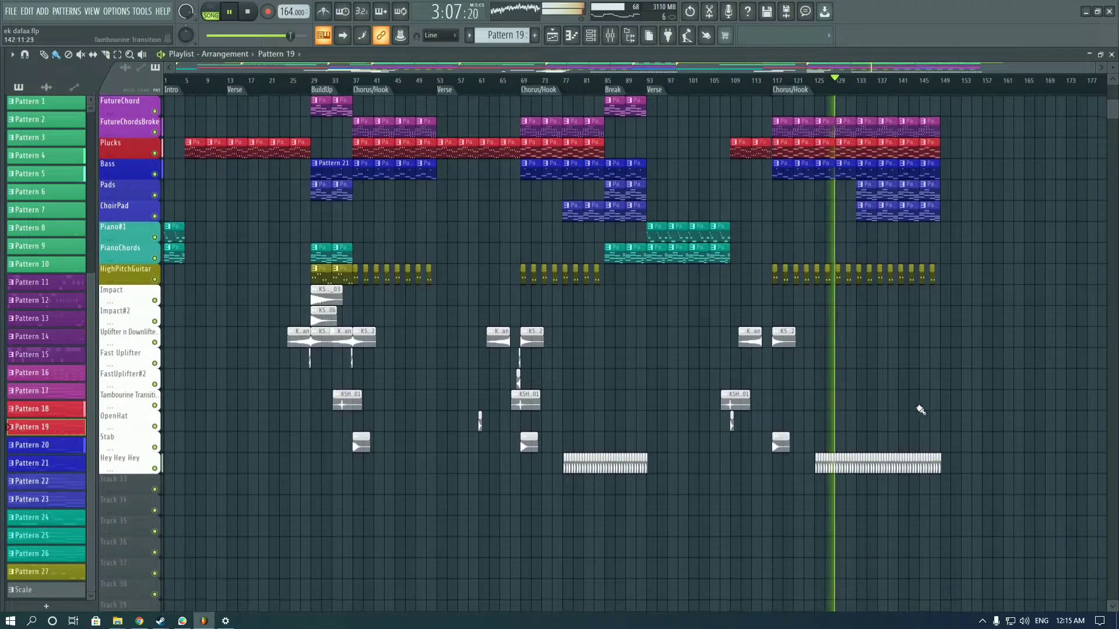
scroll(943, 431, "up", 7)
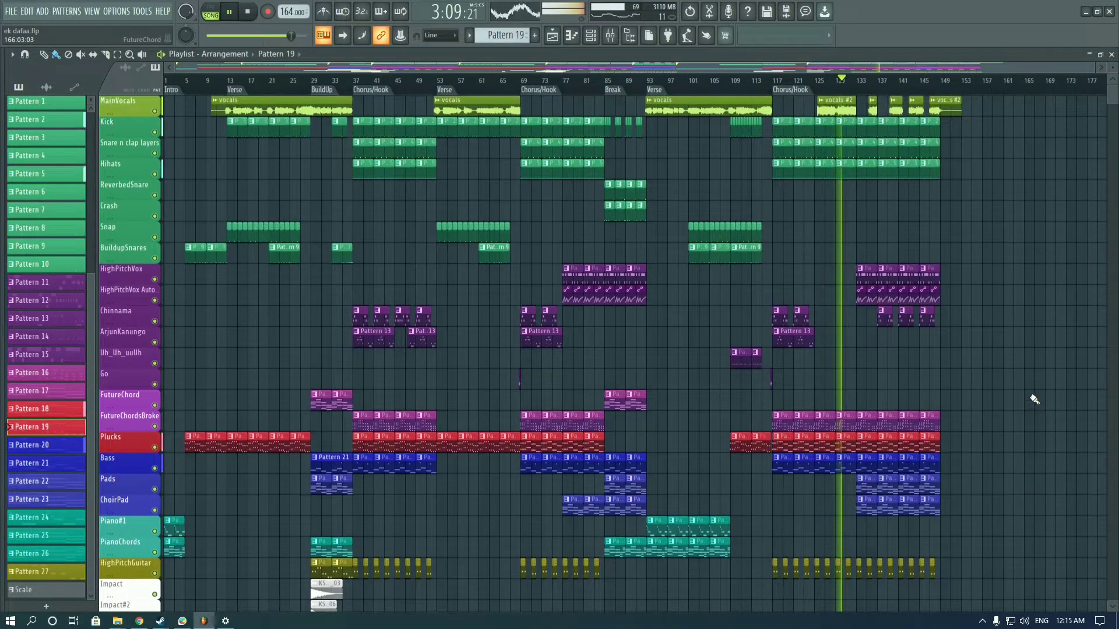